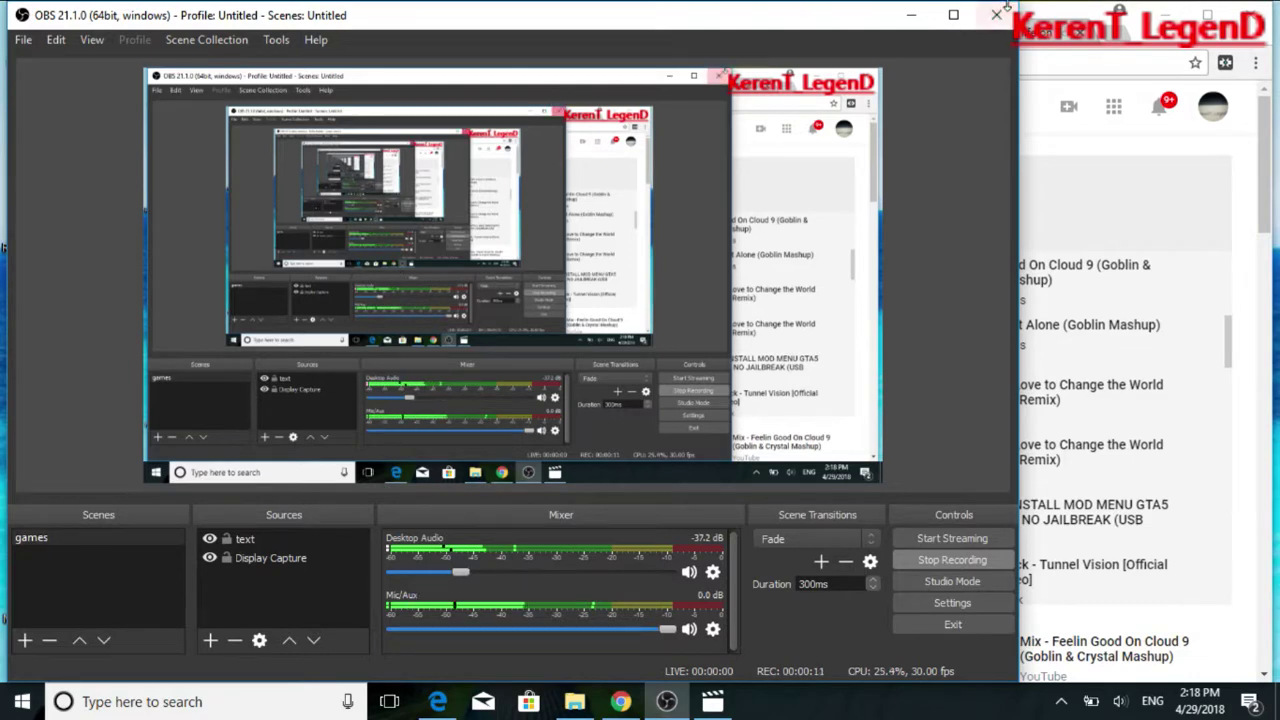
# Minimize OBS, open YouTube from Chrome's New Tab page, then bring OBS back to the front
pyautogui.click(910, 15)
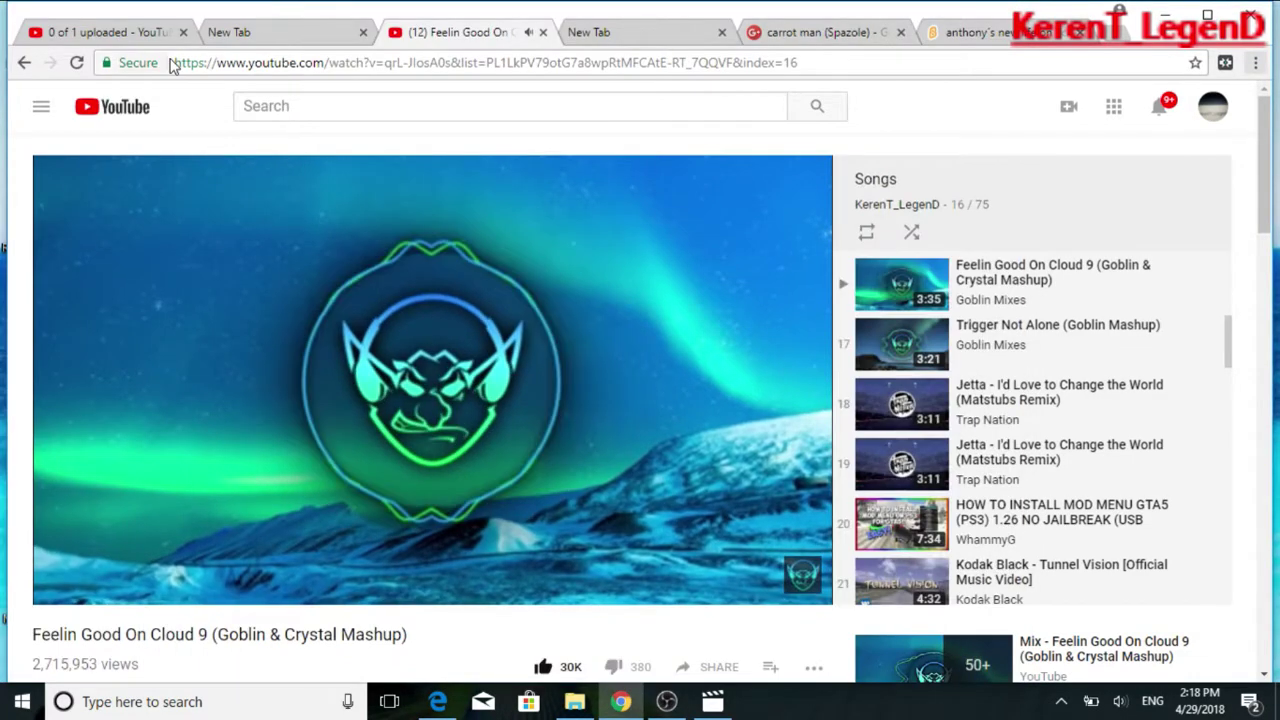
pyautogui.click(245, 36)
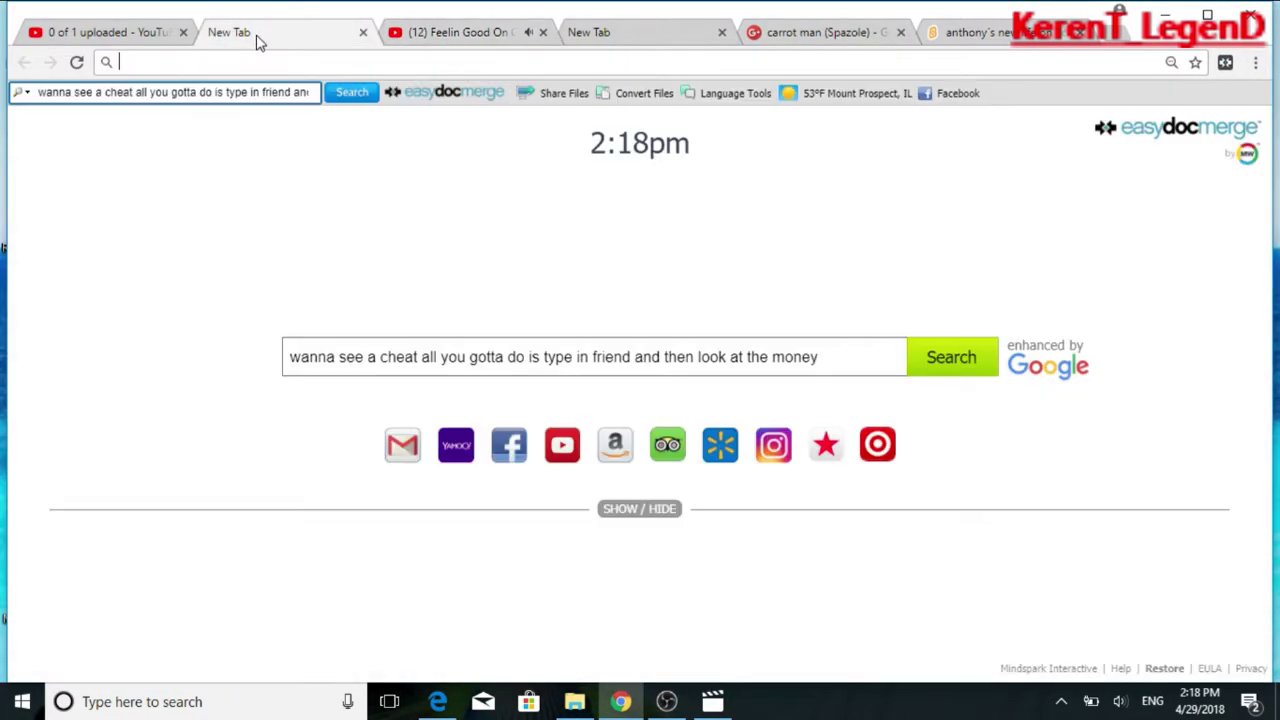
pyautogui.click(135, 27)
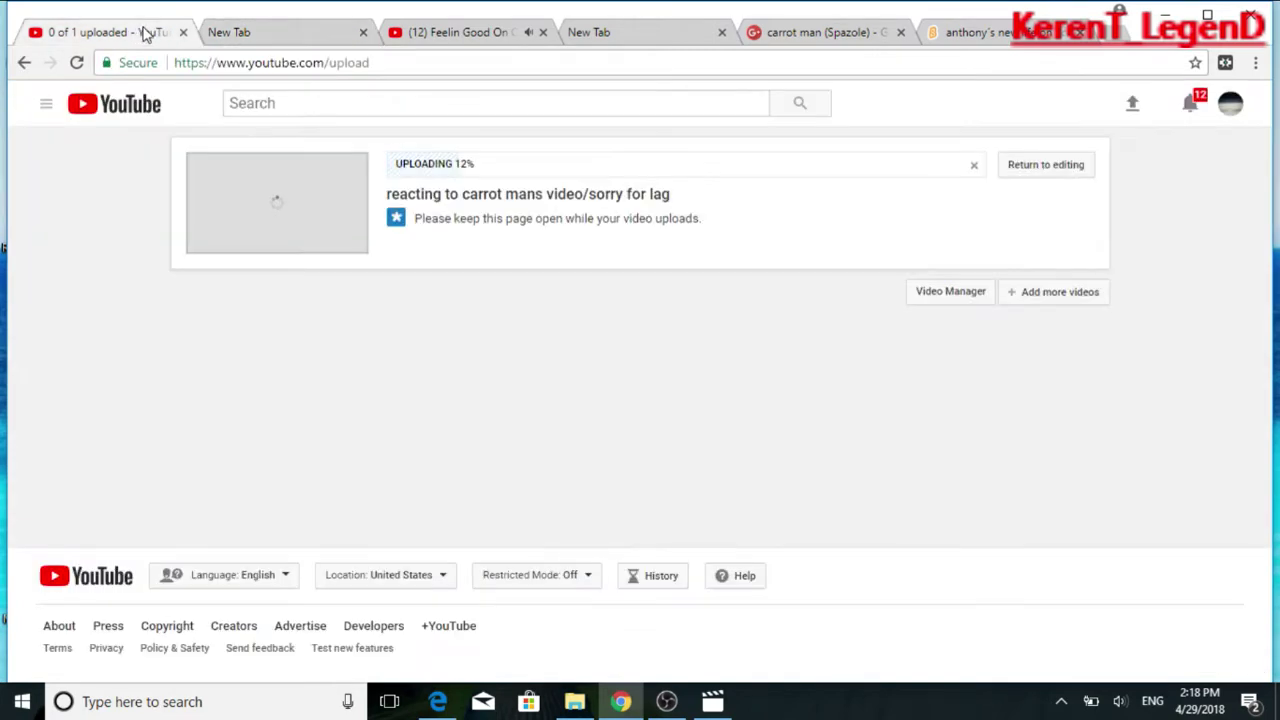
pyautogui.click(286, 33)
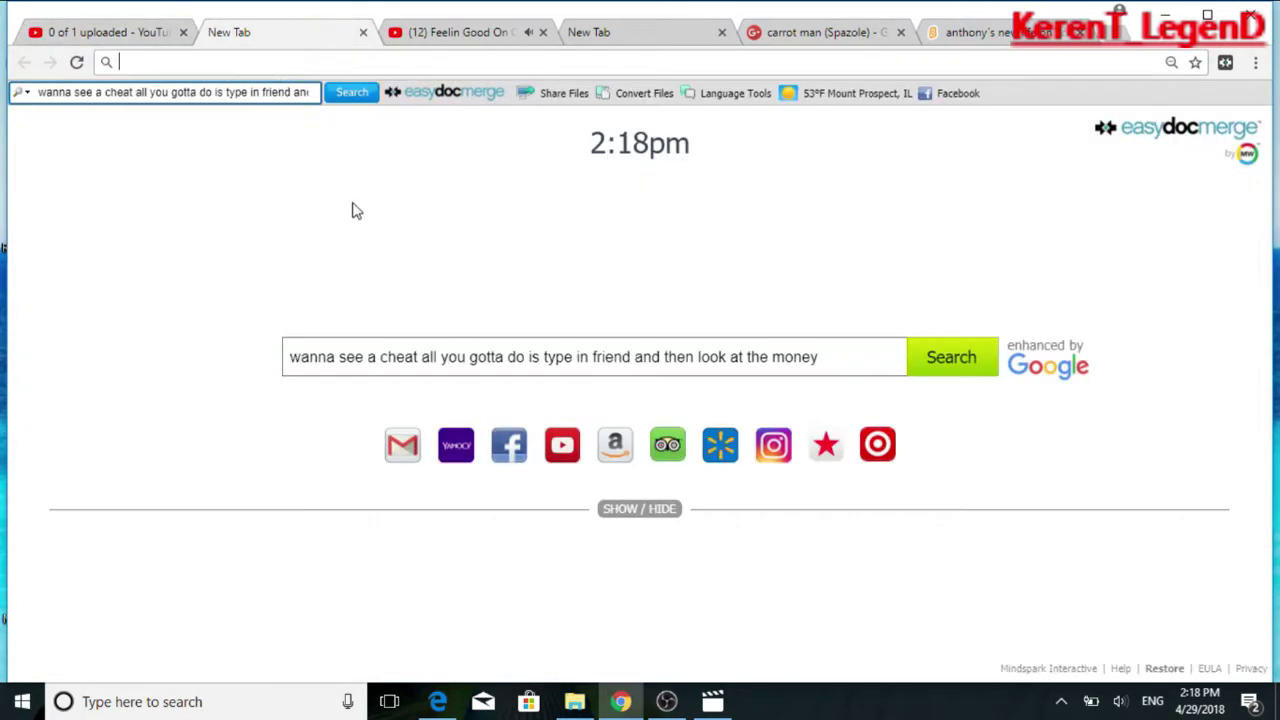
pyautogui.click(556, 445)
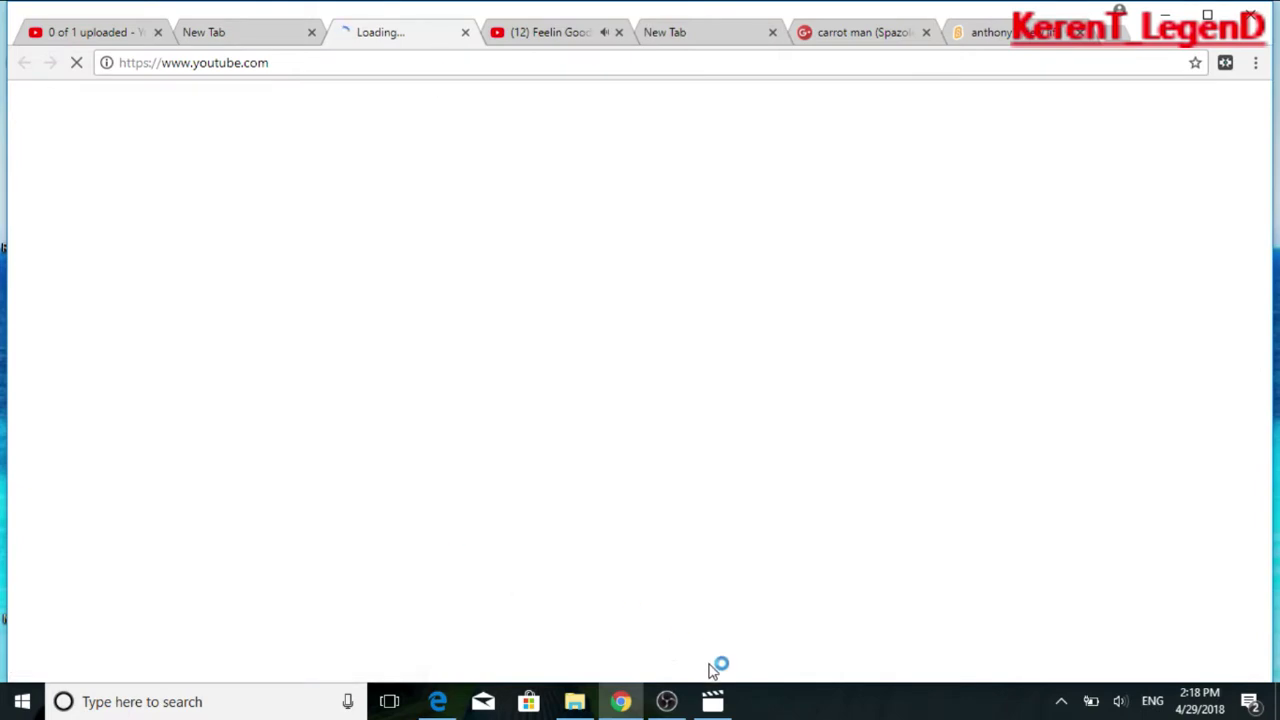
pyautogui.click(666, 701)
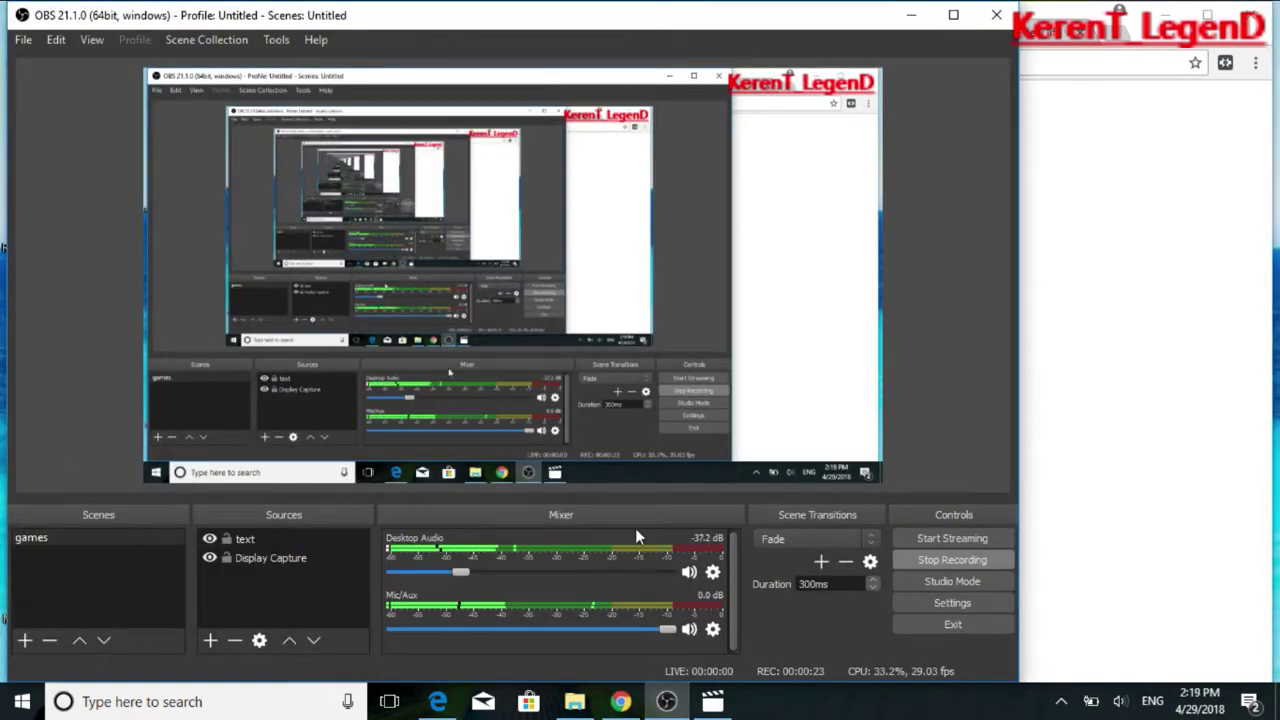
# Open OBS Settings and browse the language and theme lists, leaving English and the Default theme
pyautogui.click(895, 602)
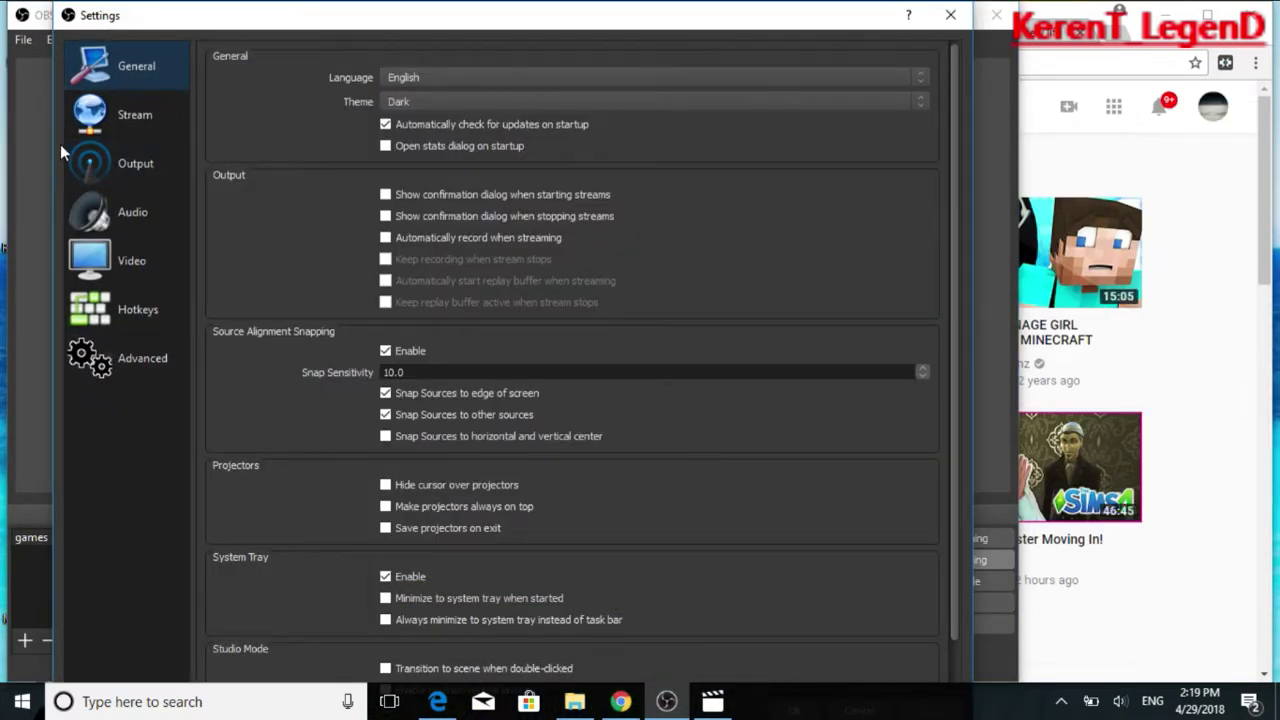
pyautogui.click(439, 78)
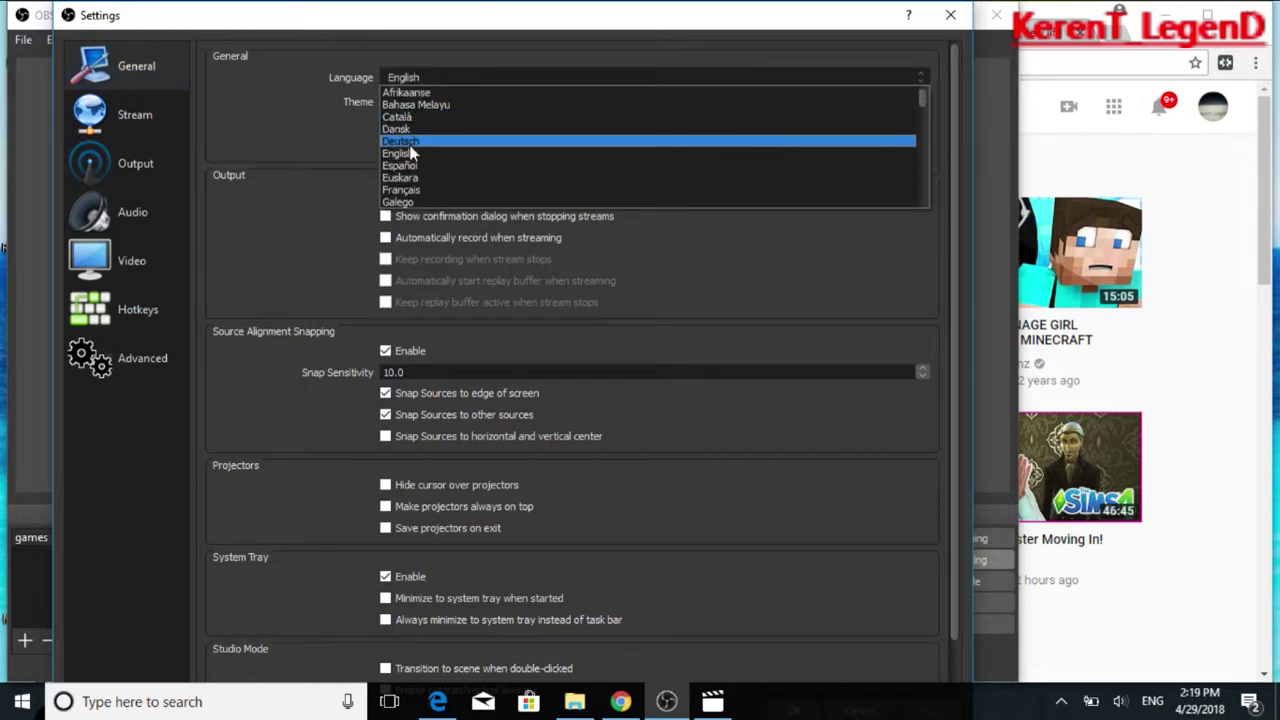
pyautogui.click(307, 137)
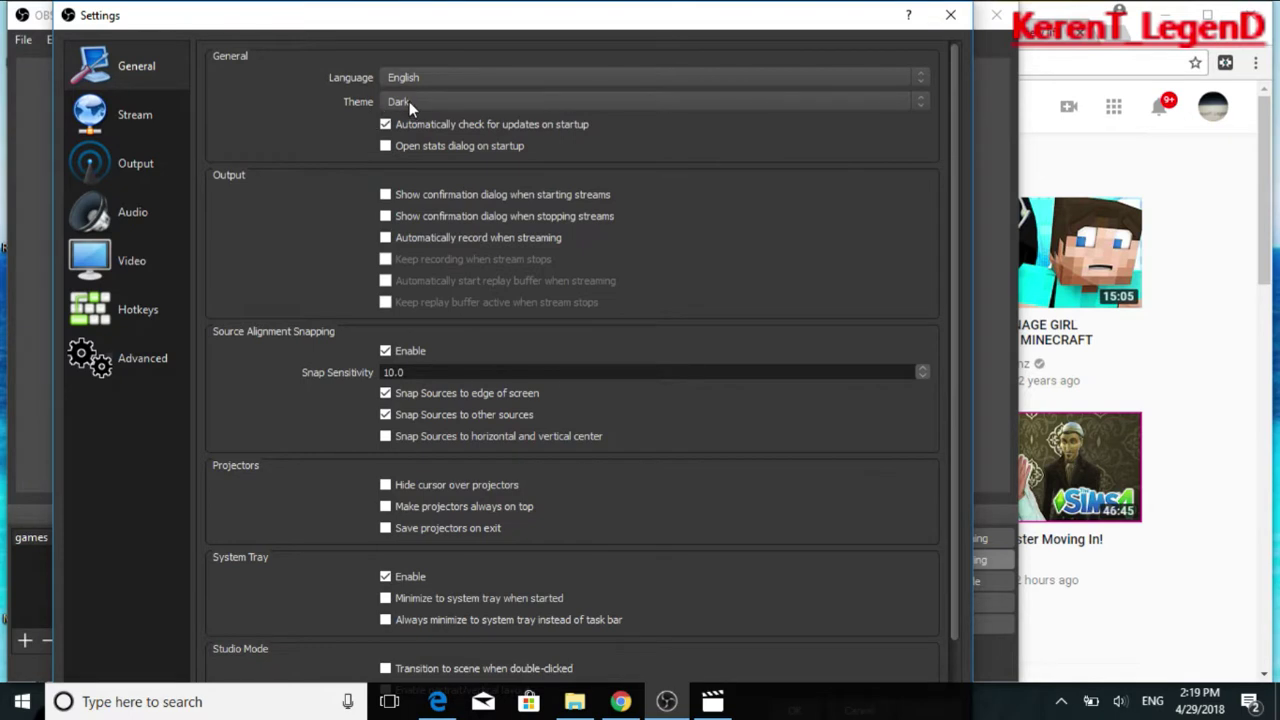
pyautogui.click(409, 103)
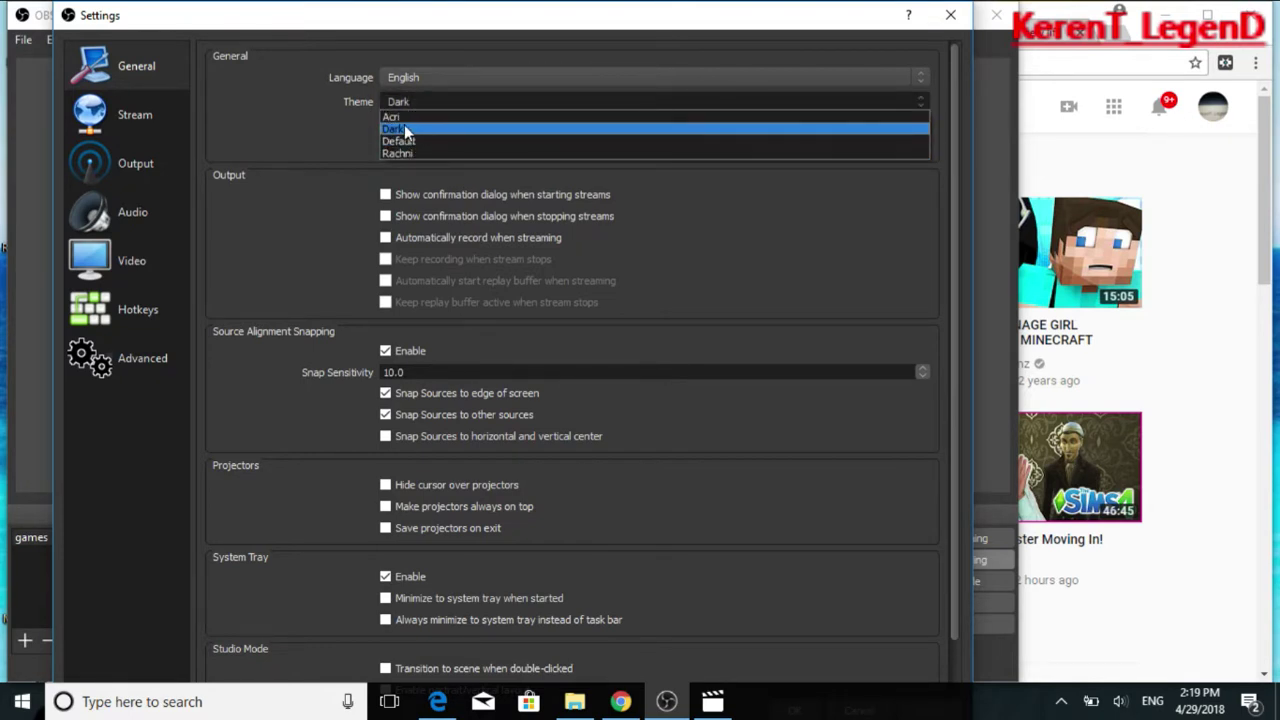
pyautogui.click(426, 132)
pyautogui.scroll(-1, 421, 107)
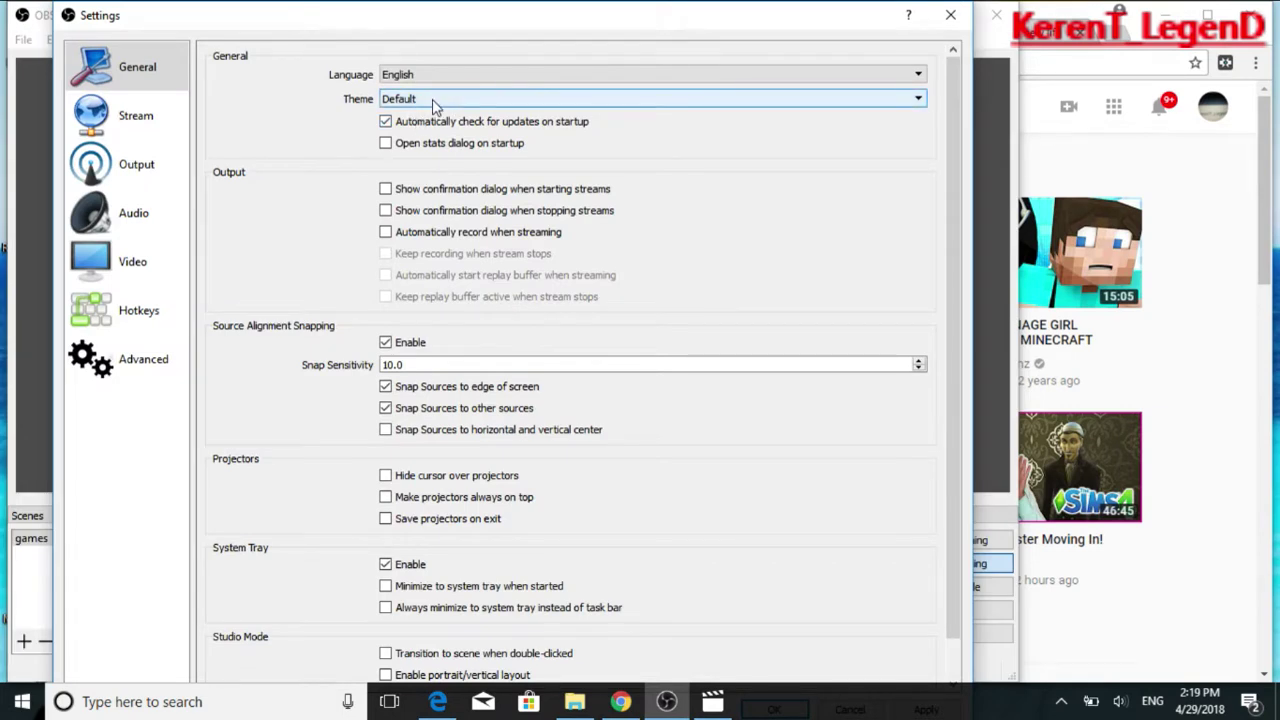
pyautogui.click(510, 97)
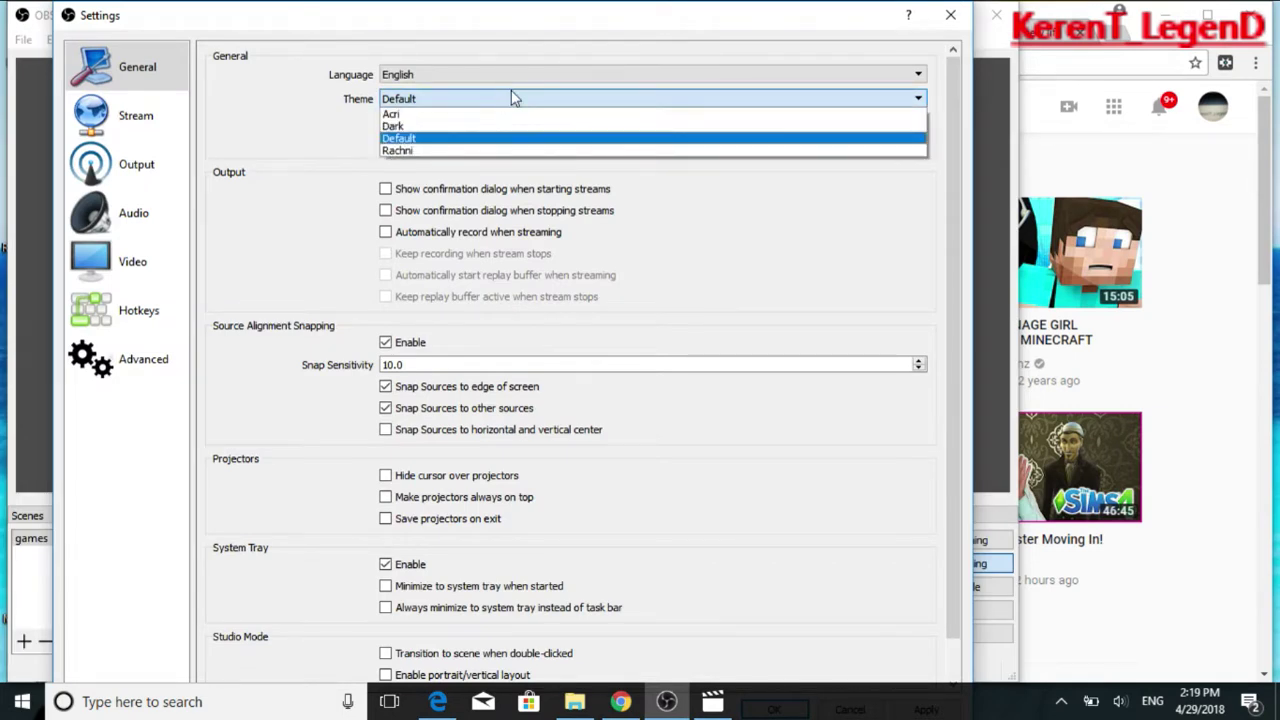
pyautogui.click(288, 174)
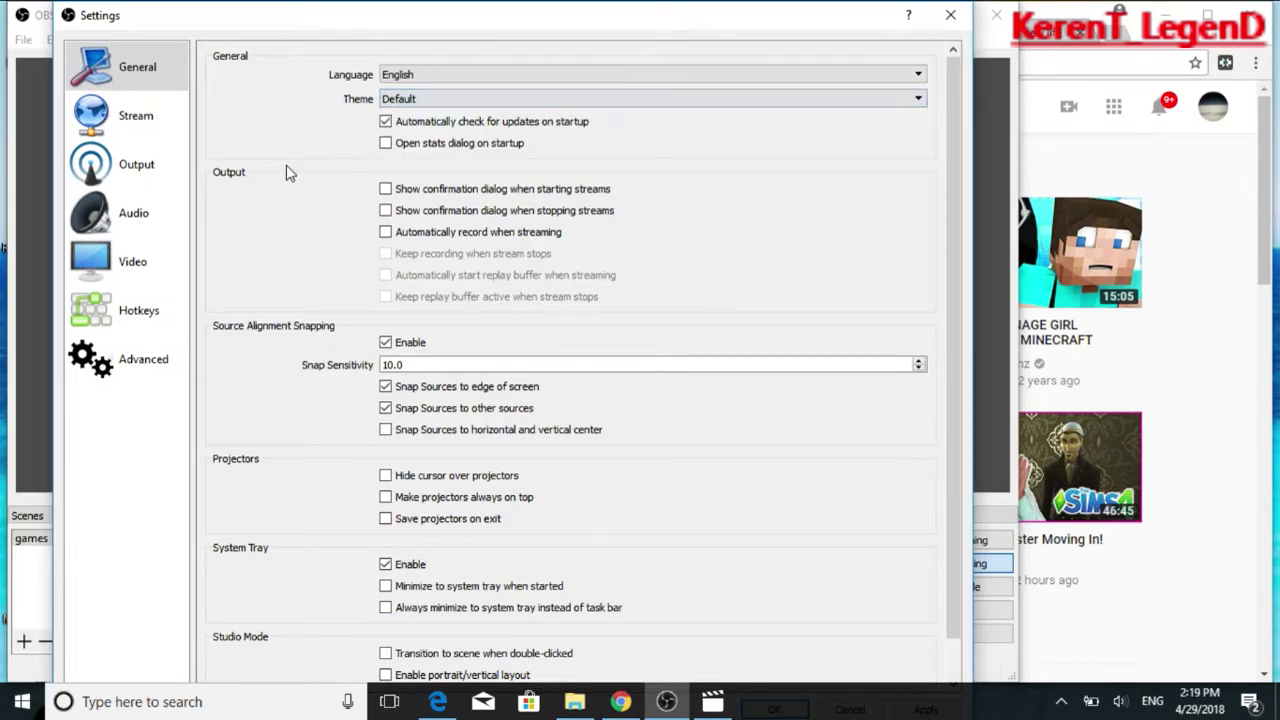
# Cancel closing Settings, reposition the window, and switch the theme back to Dark
pyautogui.click(942, 18)
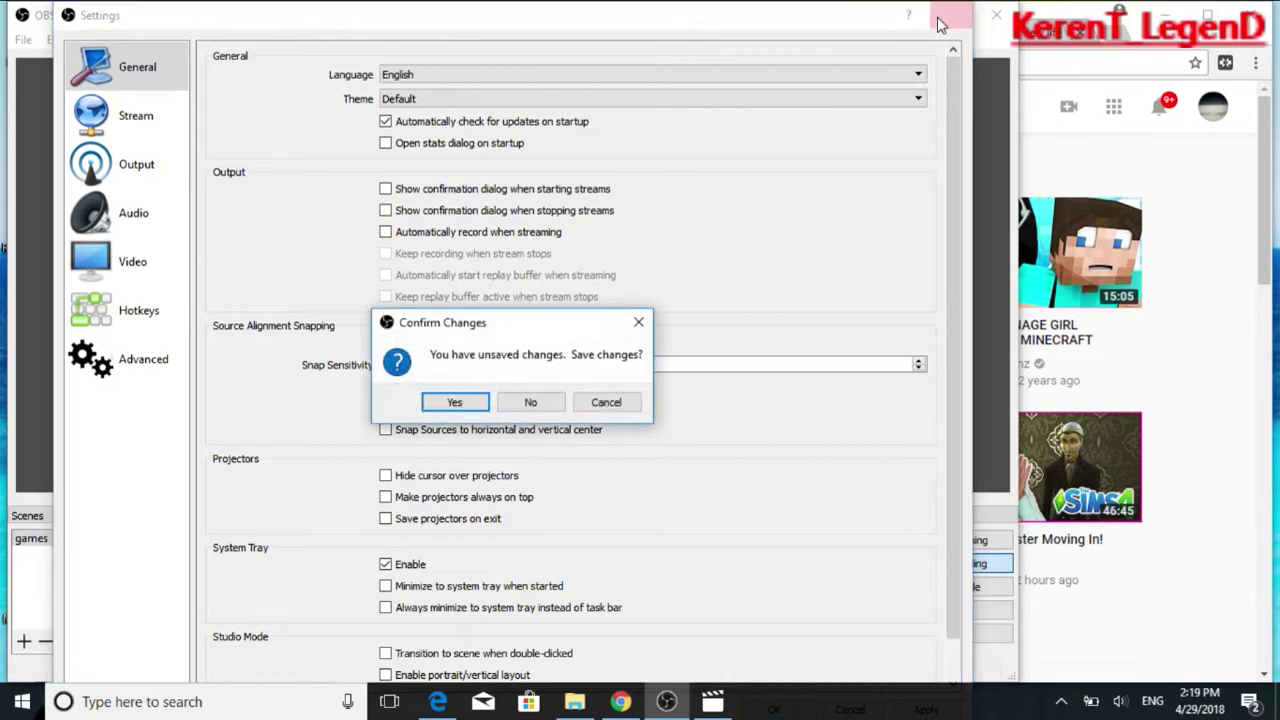
pyautogui.click(605, 403)
pyautogui.moveTo(850, 18); pyautogui.dragTo(760, 37)
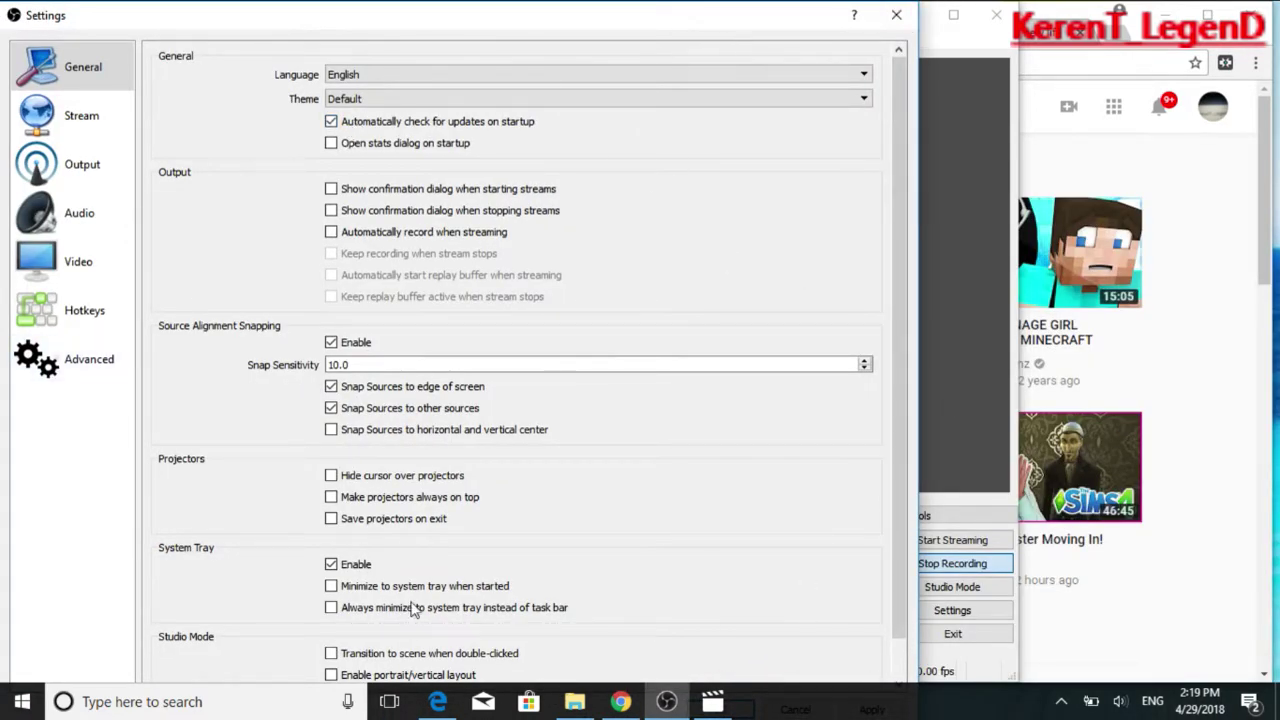
pyautogui.click(345, 99)
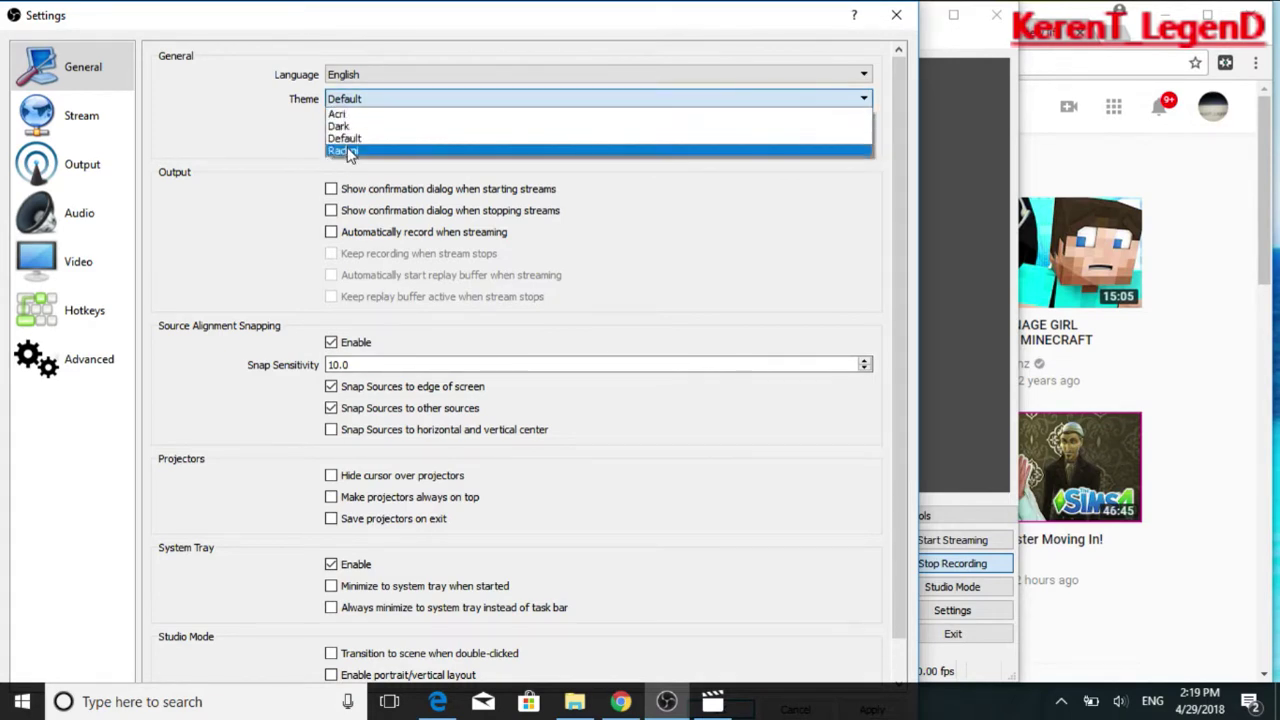
pyautogui.click(343, 126)
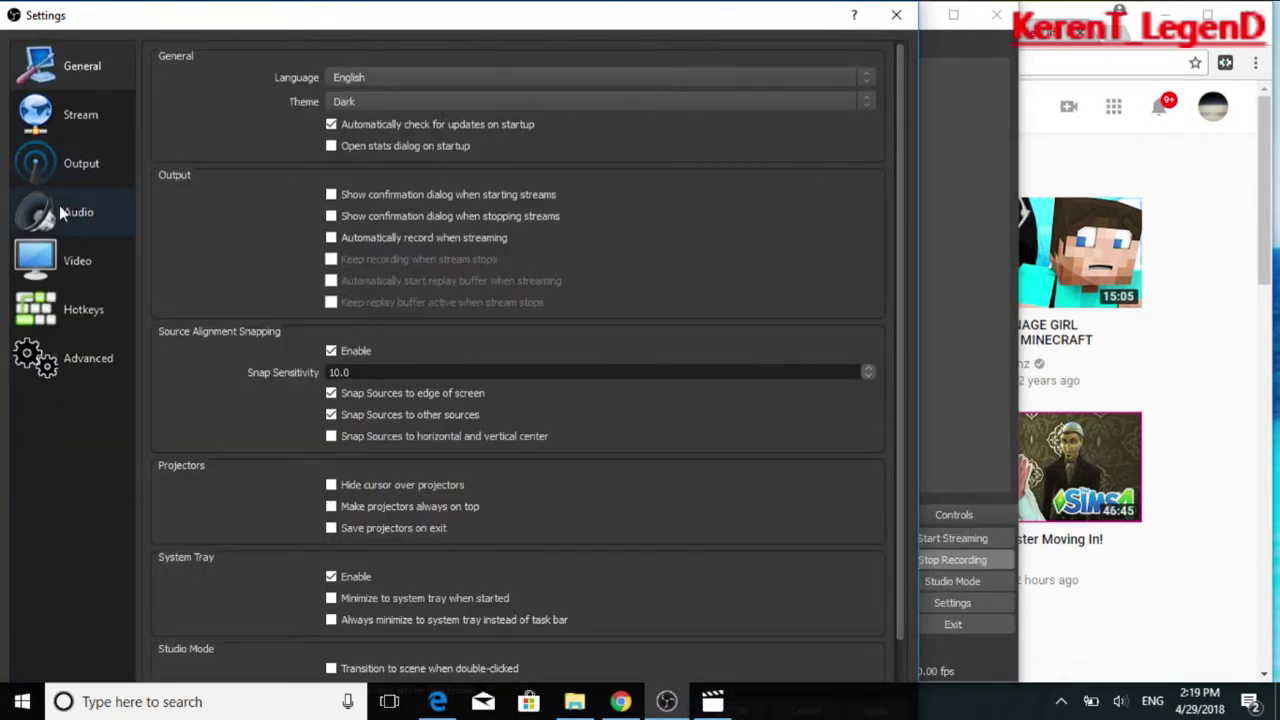
# Check the Stream service list keeping Twitch, then view the Output page's streaming encoder settings
pyautogui.click(61, 166)
pyautogui.click(91, 136)
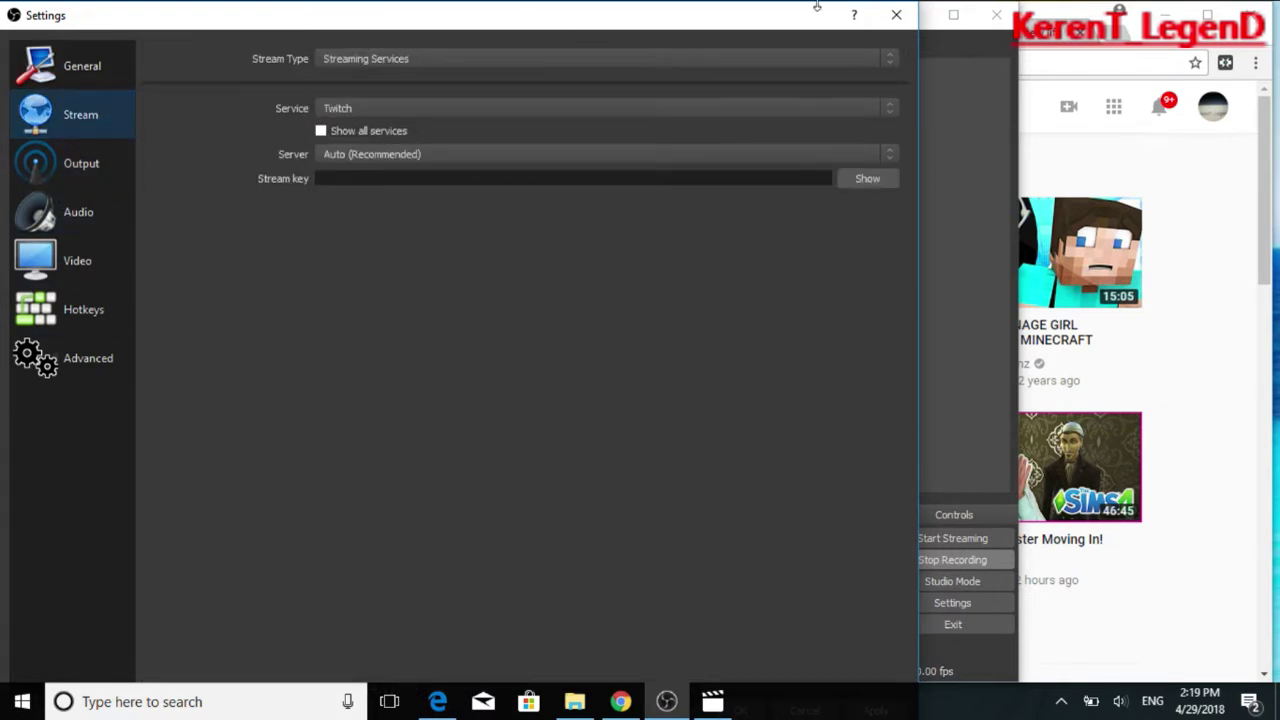
pyautogui.click(356, 106)
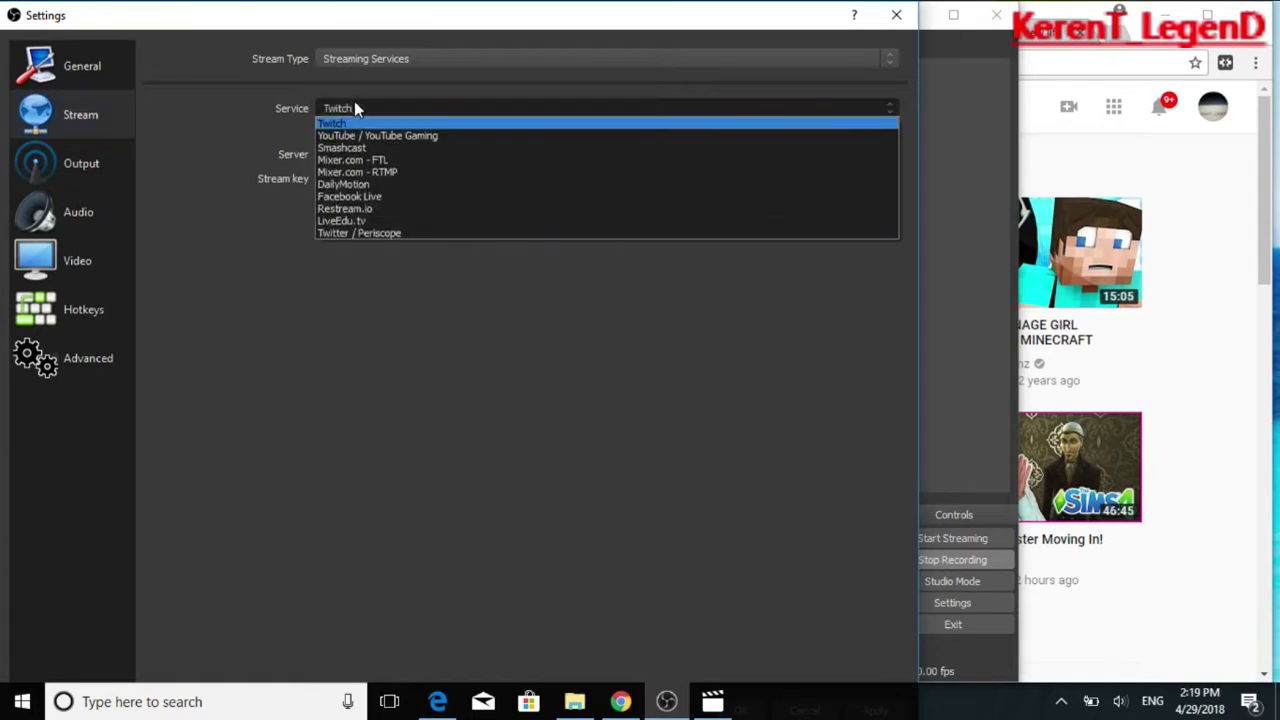
pyautogui.click(272, 356)
pyautogui.click(65, 156)
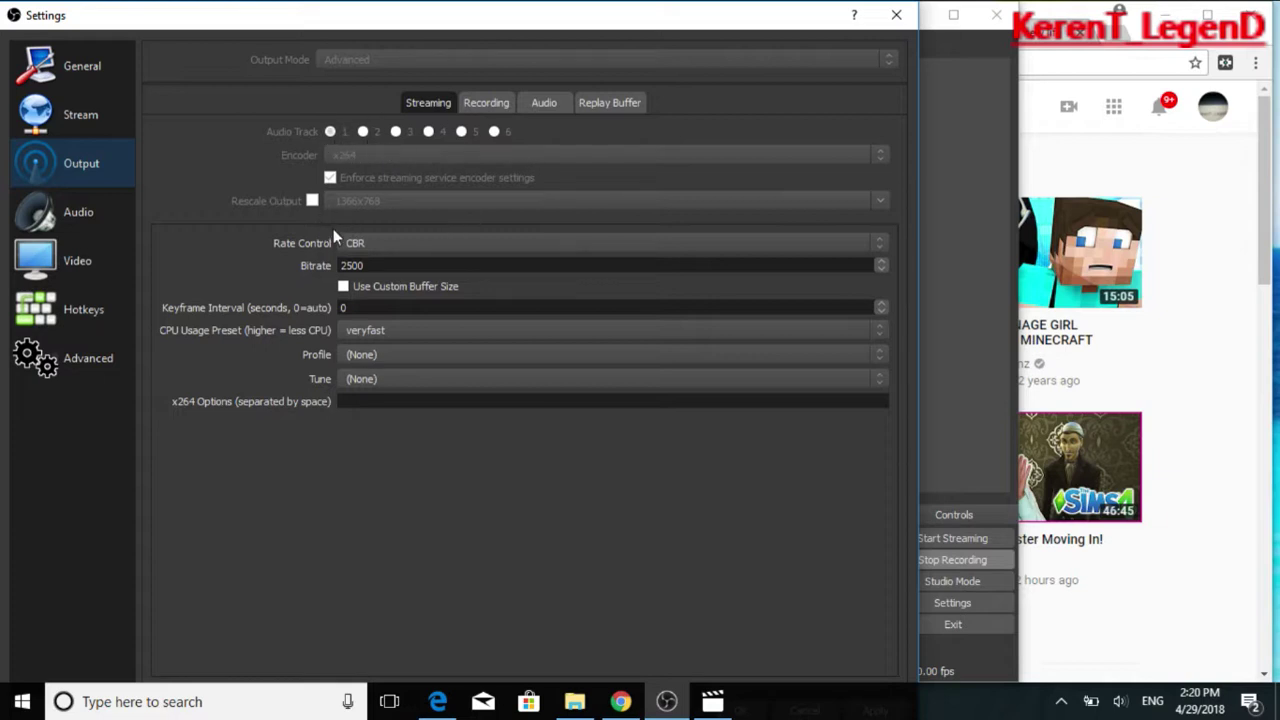
pyautogui.click(383, 242)
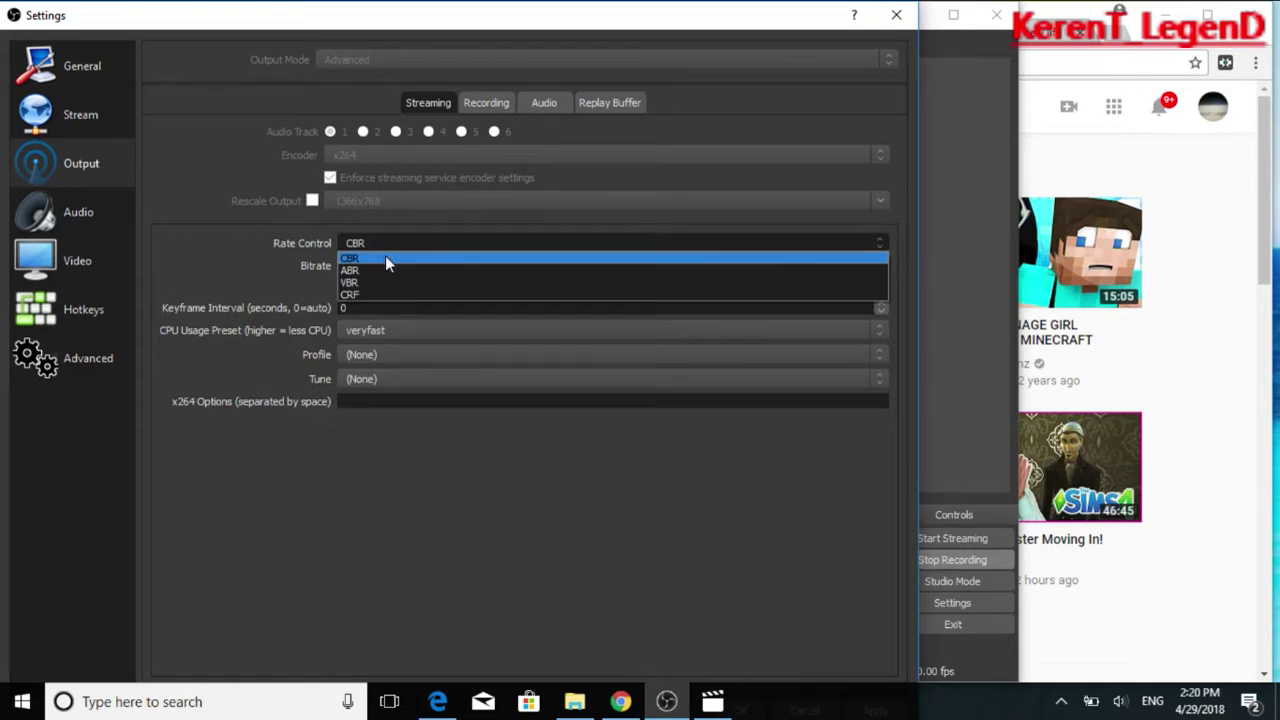
pyautogui.click(358, 260)
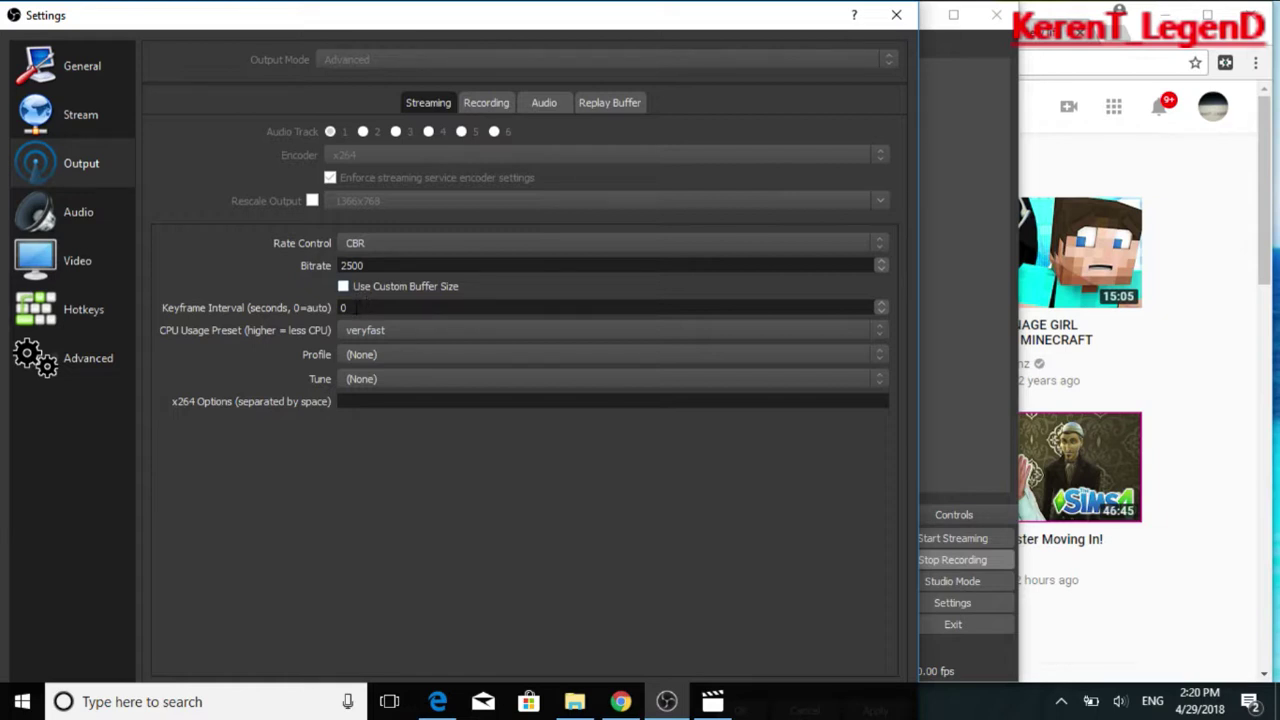
pyautogui.doubleClick(355, 308)
pyautogui.click(391, 466)
# Review the Recording output tab, keeping bitrate 30000 and the veryfast CPU preset
pyautogui.click(489, 104)
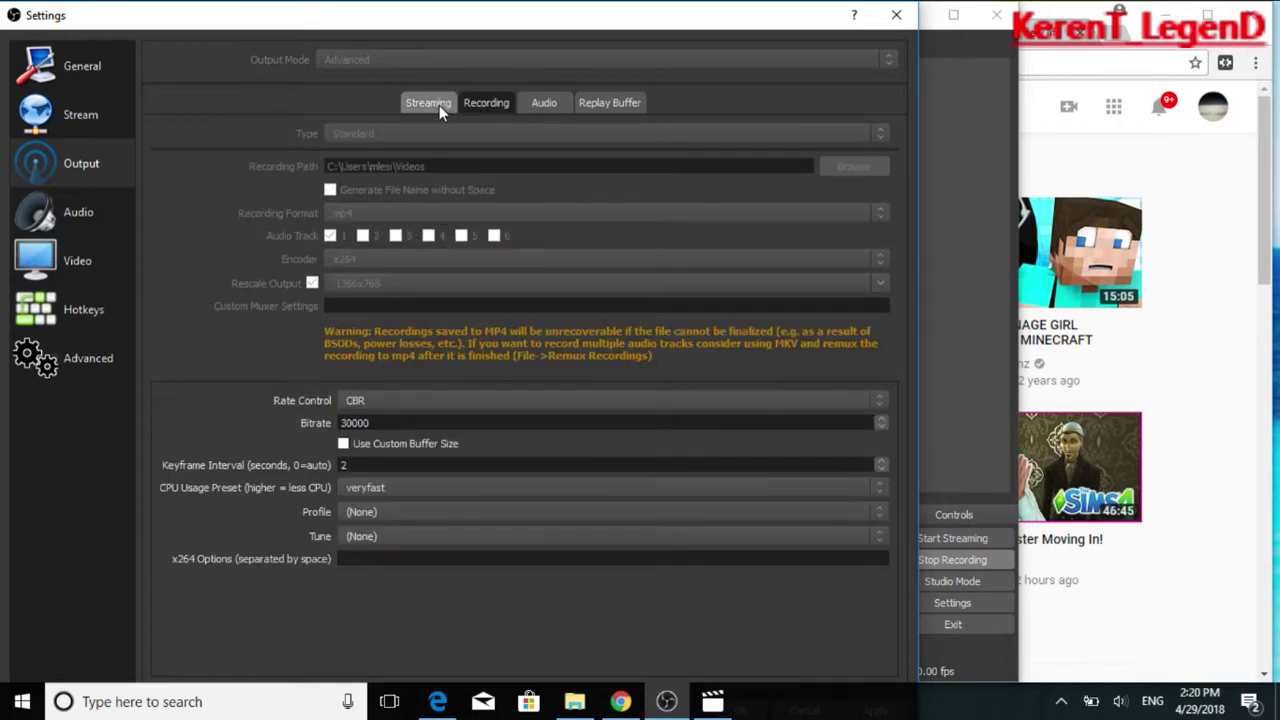
pyautogui.click(439, 104)
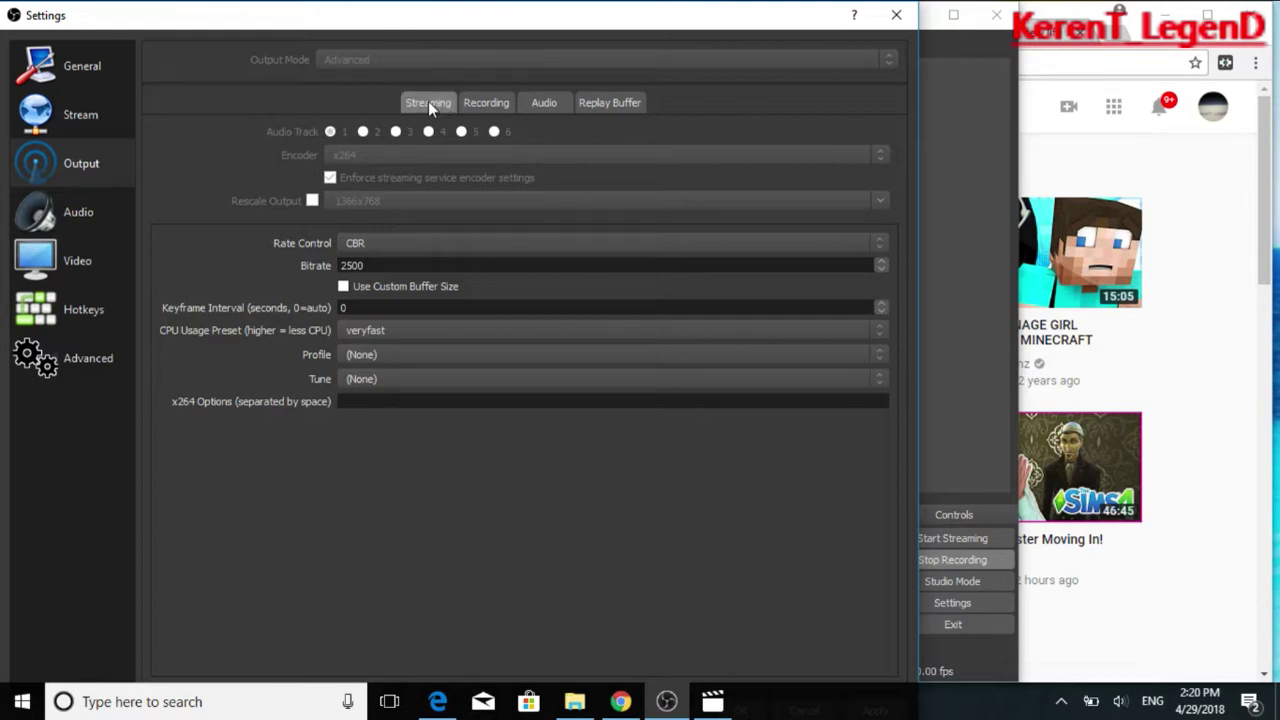
pyautogui.click(481, 104)
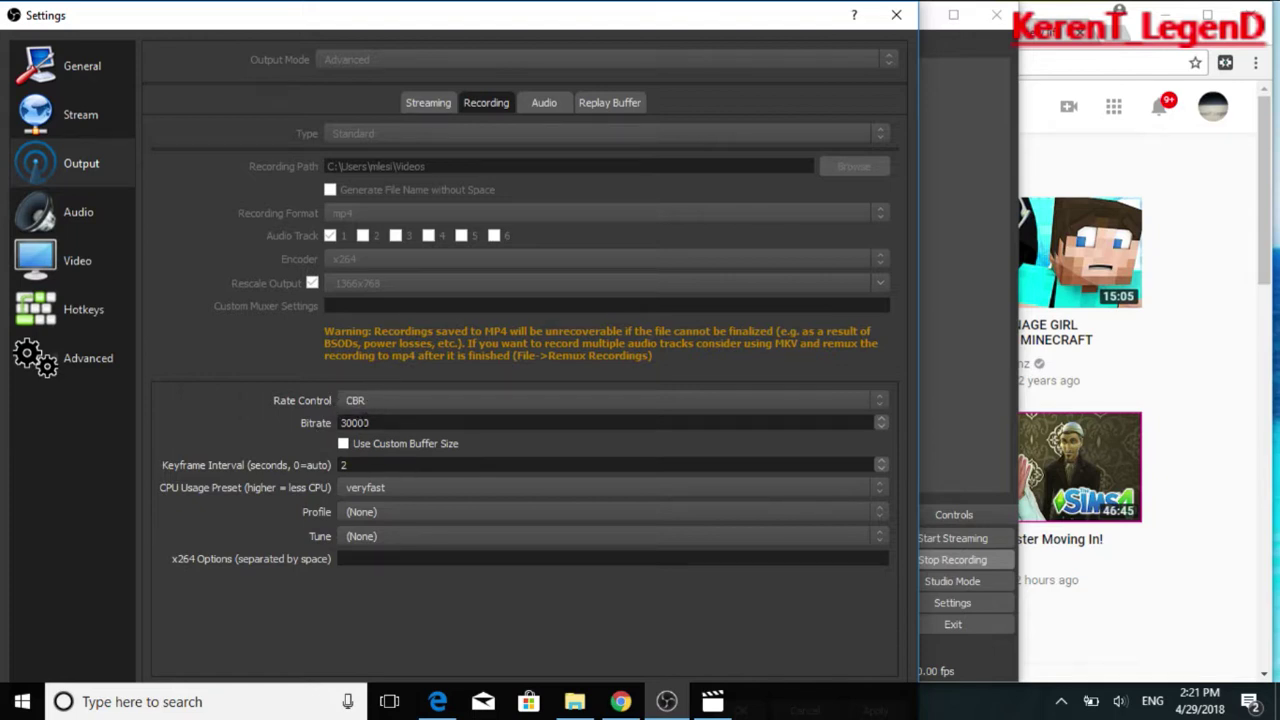
pyautogui.click(385, 422)
pyautogui.click(408, 487)
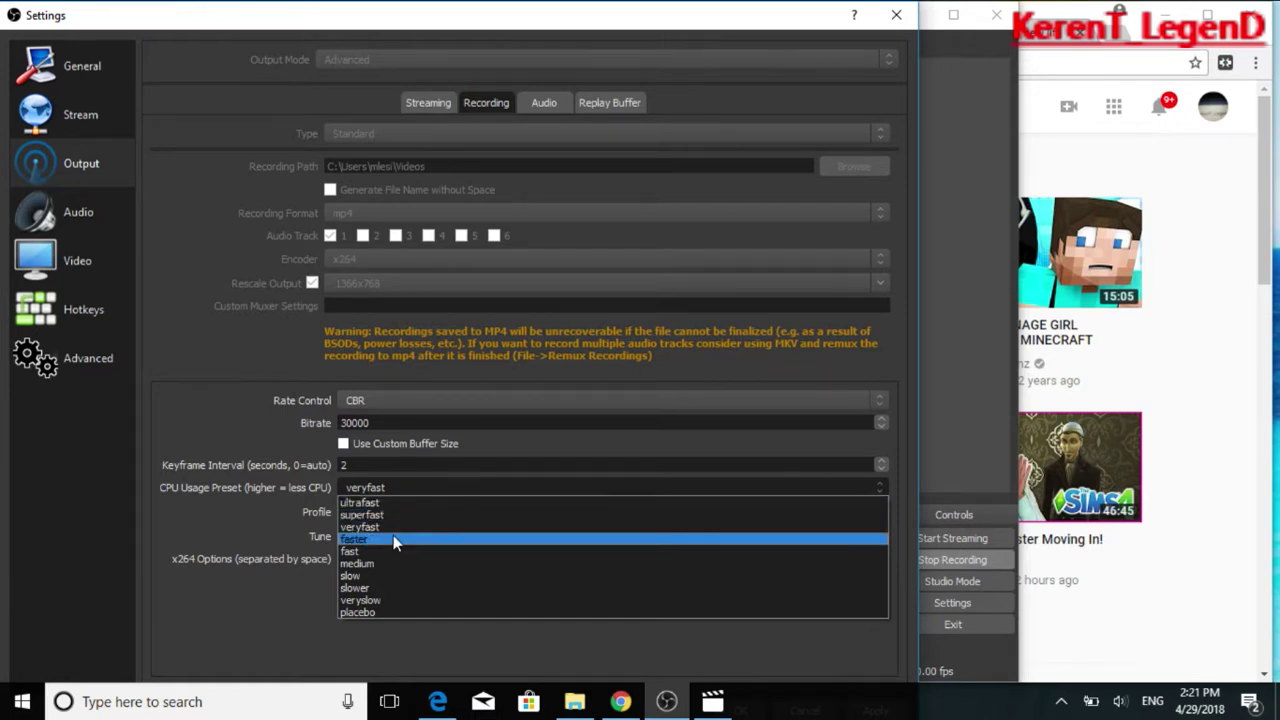
pyautogui.click(391, 526)
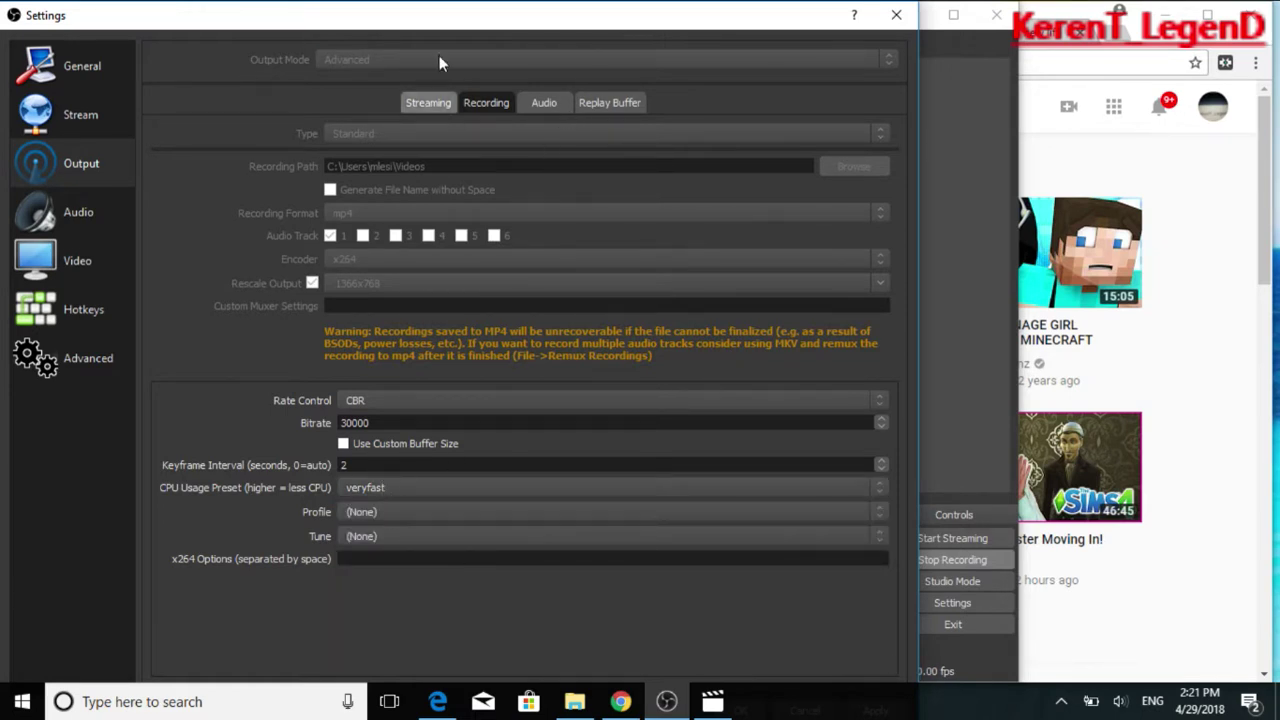
# Reconfirm veryfast and look over the Streaming, Audio and Replay Buffer output tabs
pyautogui.click(425, 100)
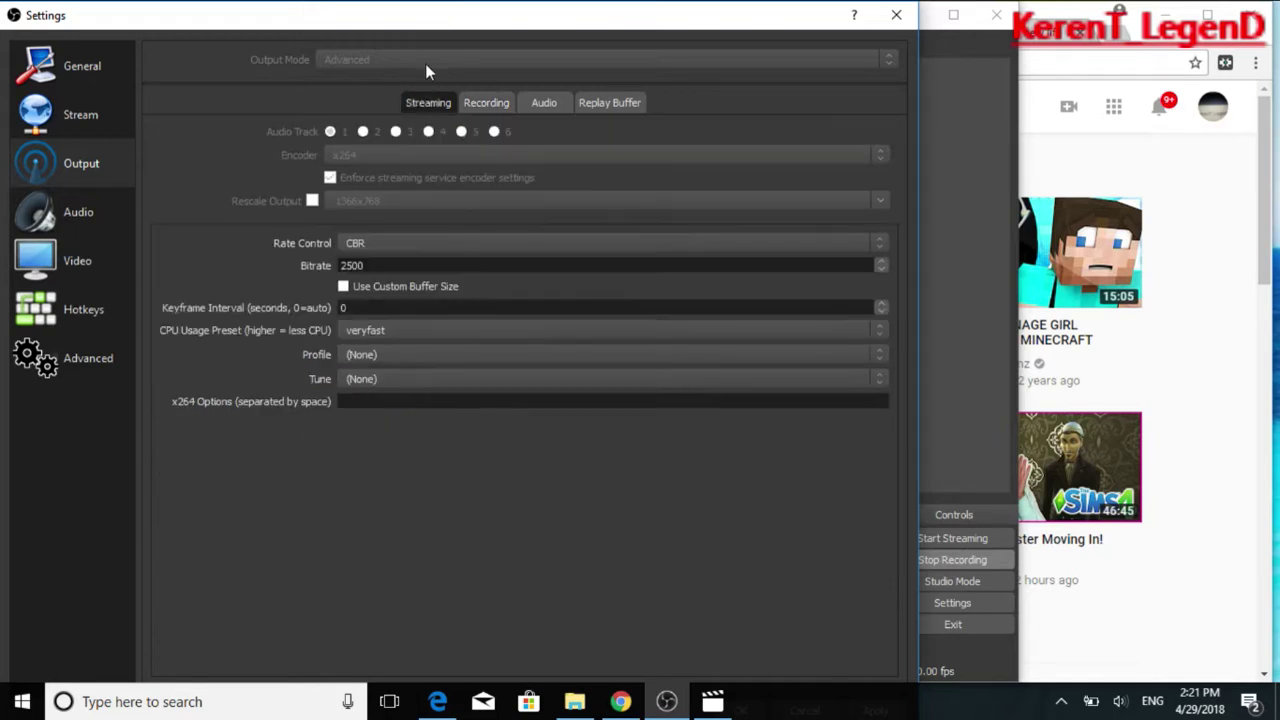
pyautogui.click(492, 104)
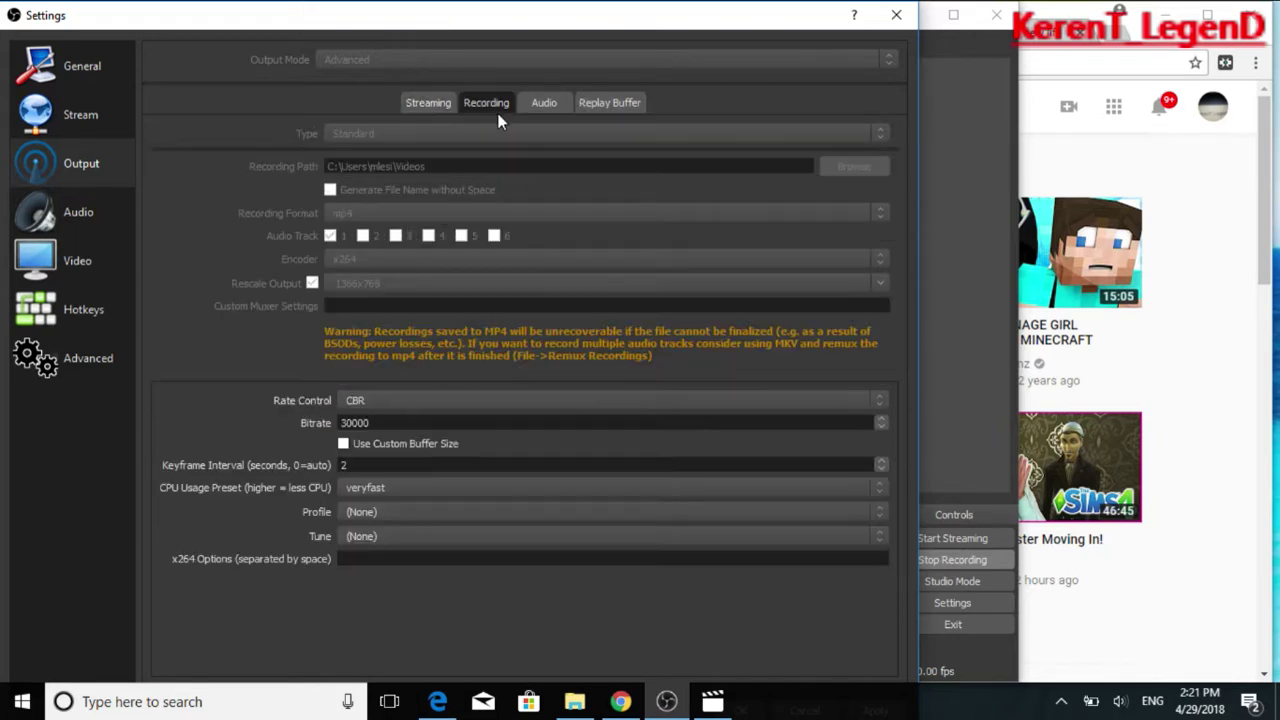
pyautogui.click(420, 486)
pyautogui.click(426, 528)
pyautogui.click(541, 106)
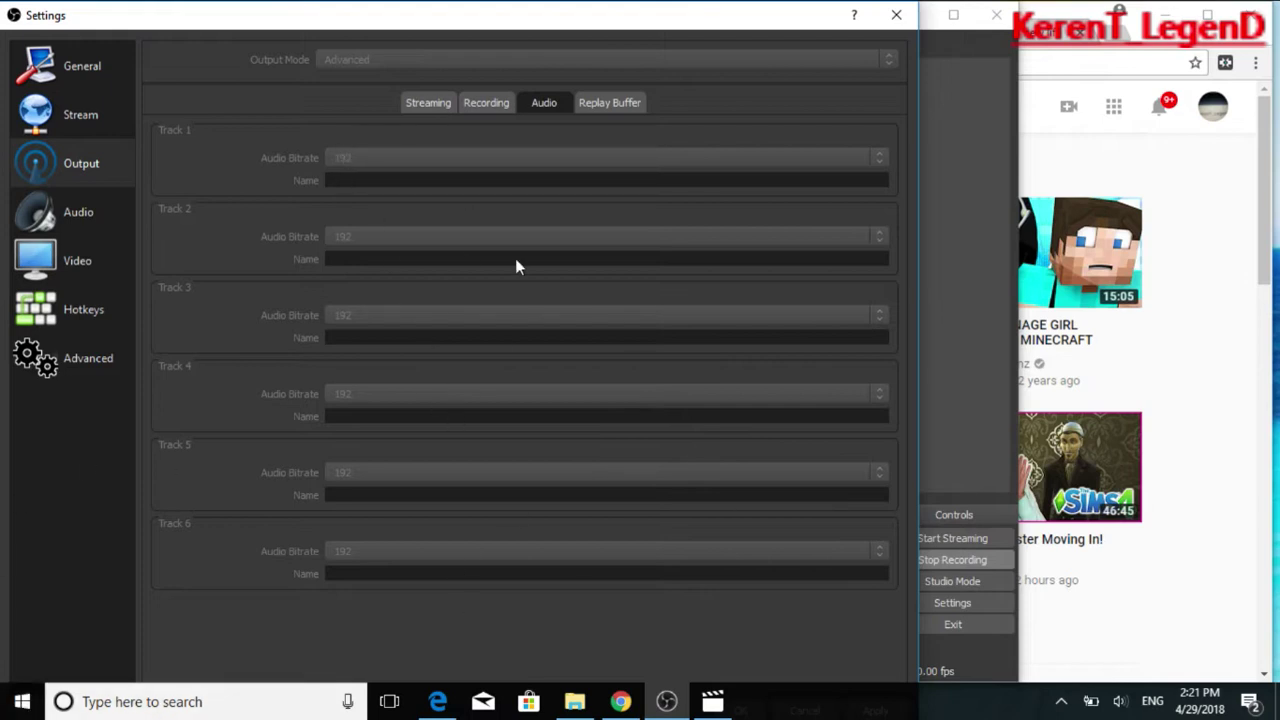
pyautogui.click(622, 103)
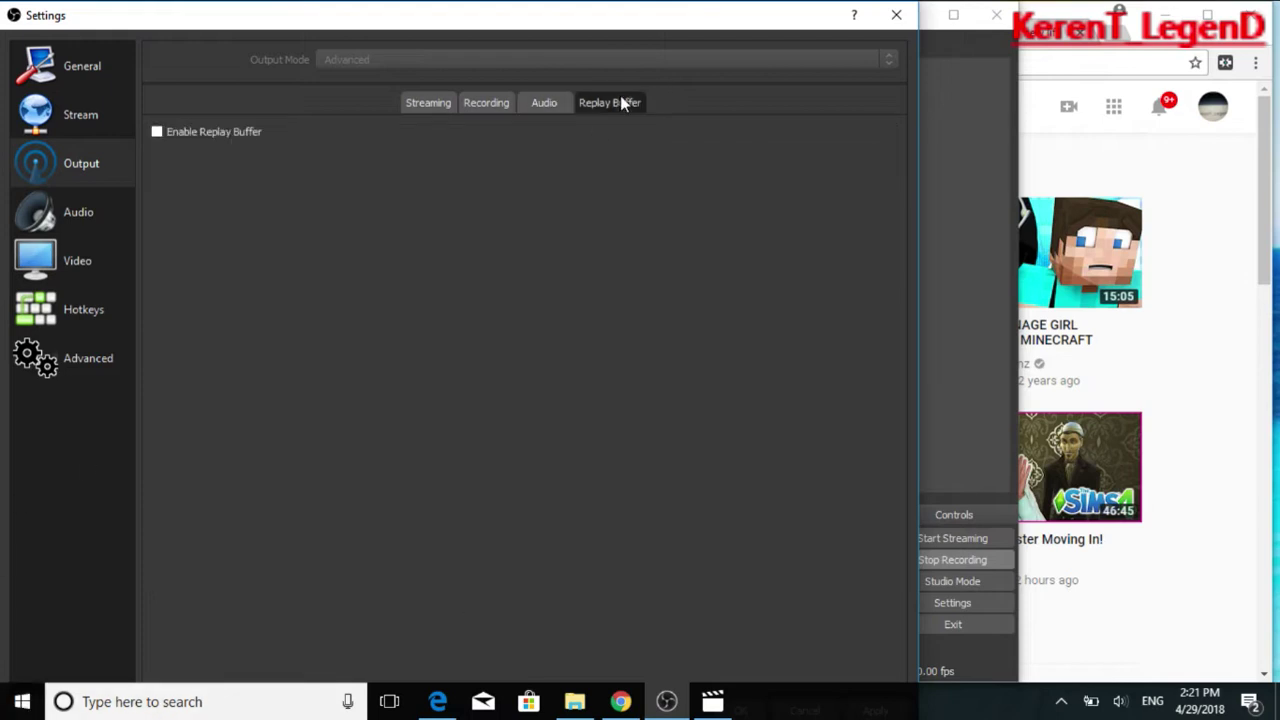
pyautogui.click(492, 99)
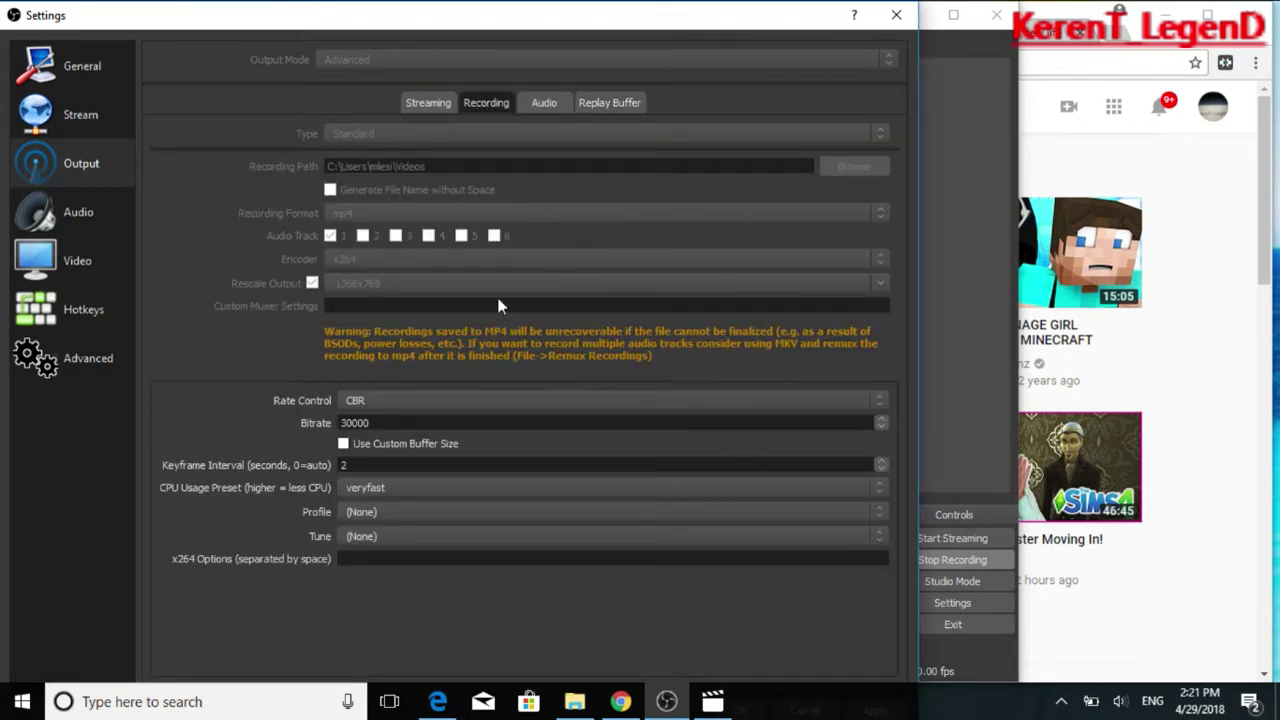
# Open Audio settings, leaving the sample rate at 48khz and channels at Stereo
pyautogui.click(71, 219)
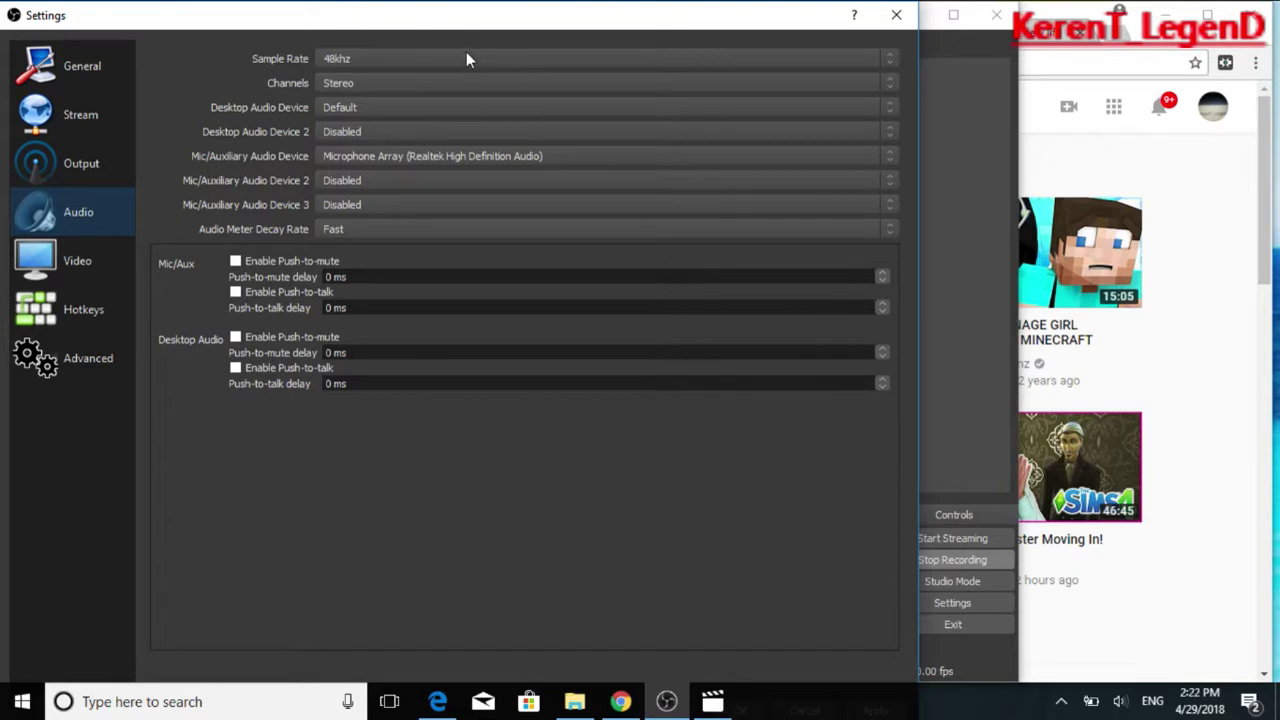
pyautogui.click(433, 58)
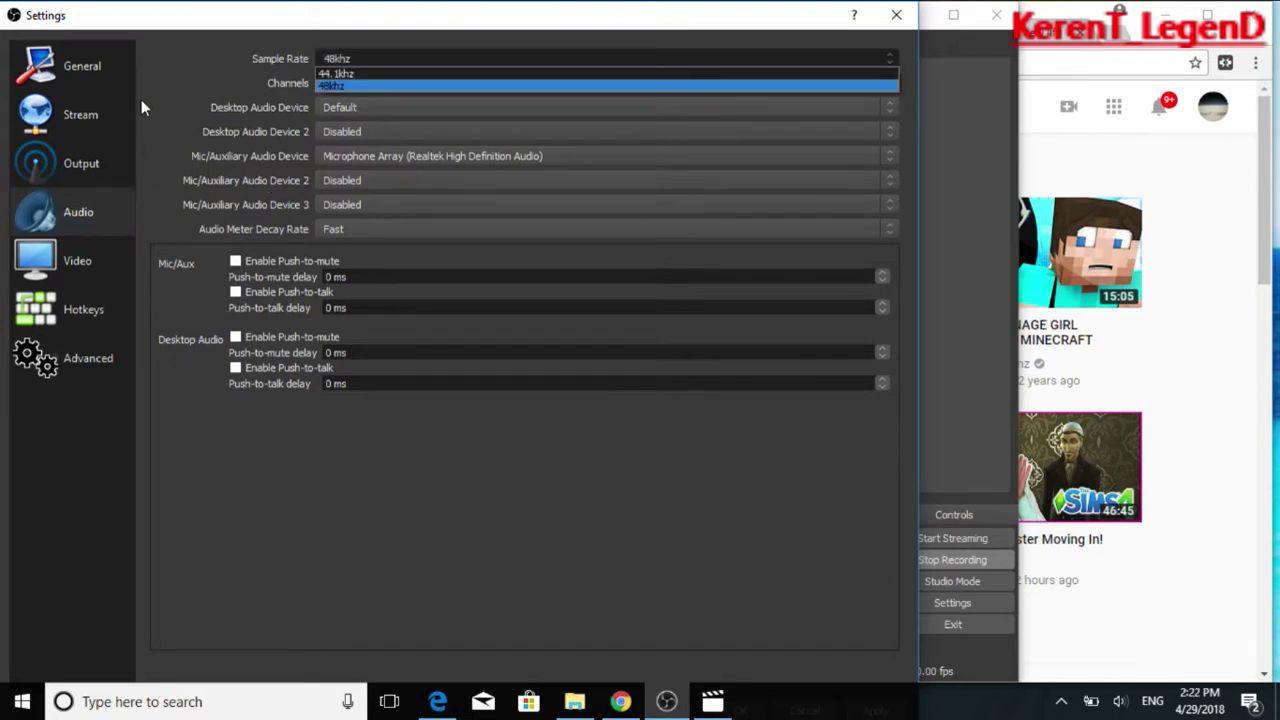
pyautogui.click(179, 96)
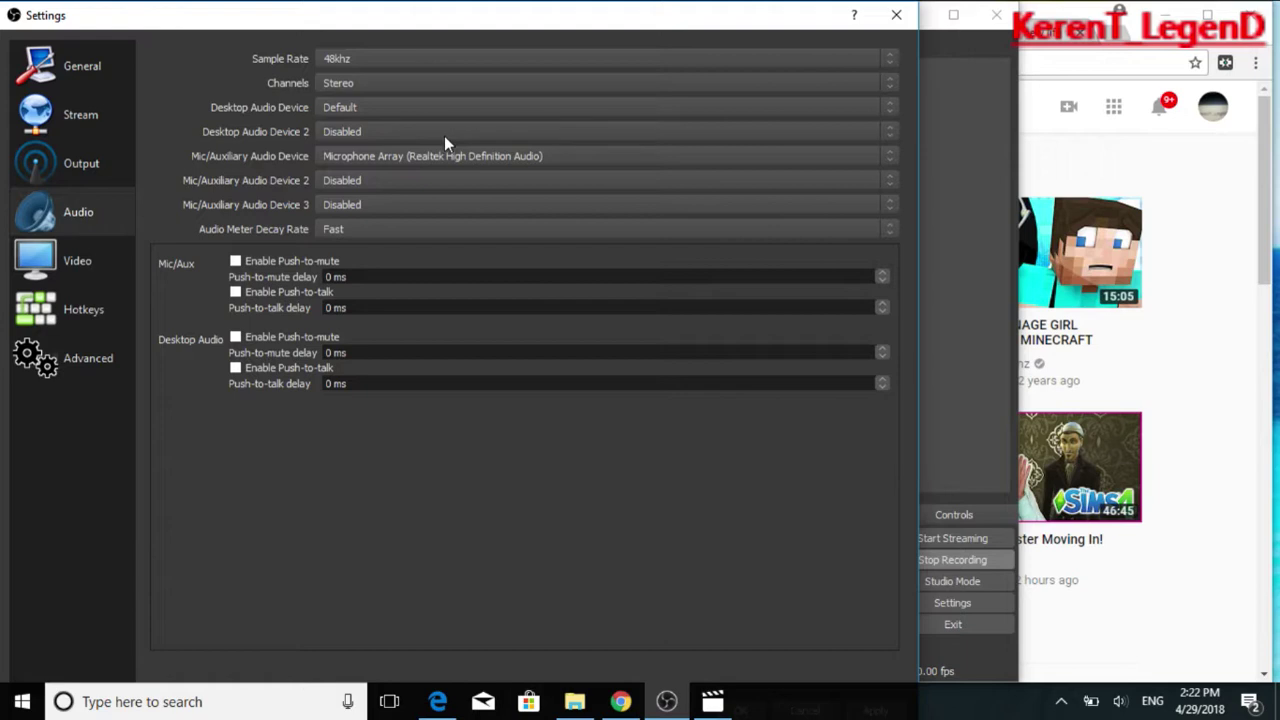
pyautogui.click(346, 90)
pyautogui.click(352, 112)
# Keep Default desktop audio, the second desktop device disabled, and Microphone Array as the mic
pyautogui.click(352, 107)
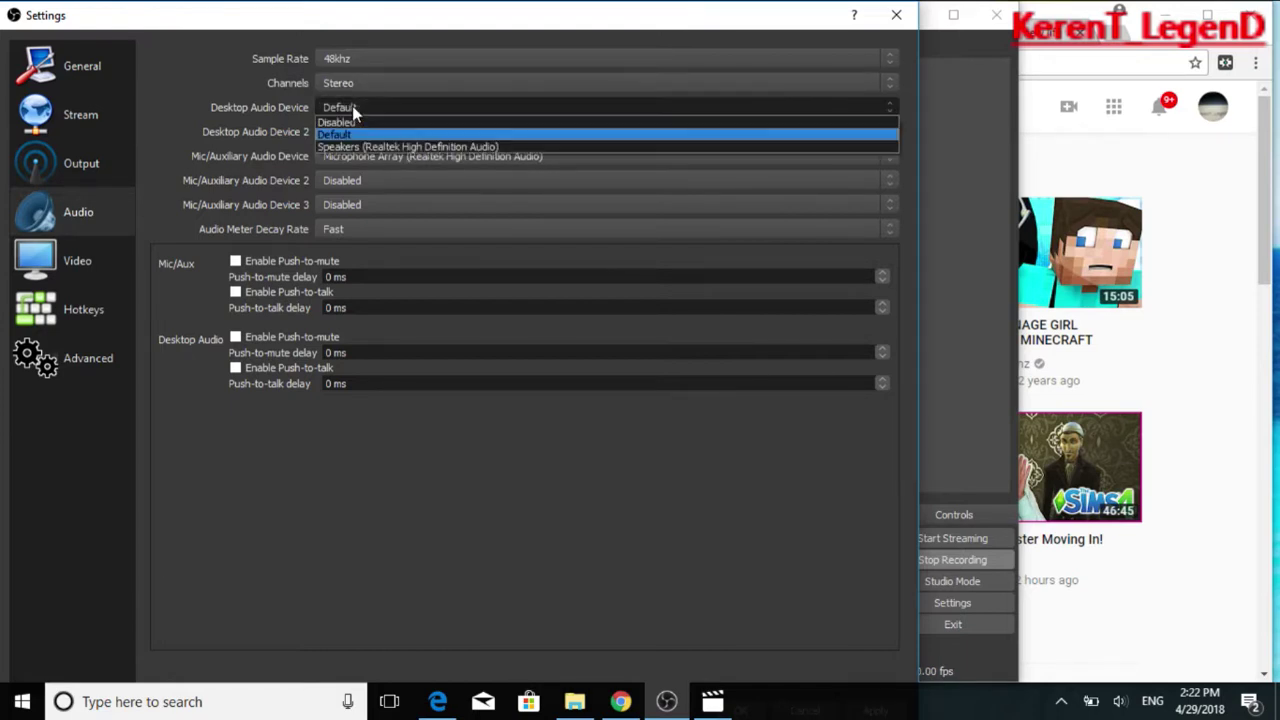
pyautogui.click(194, 93)
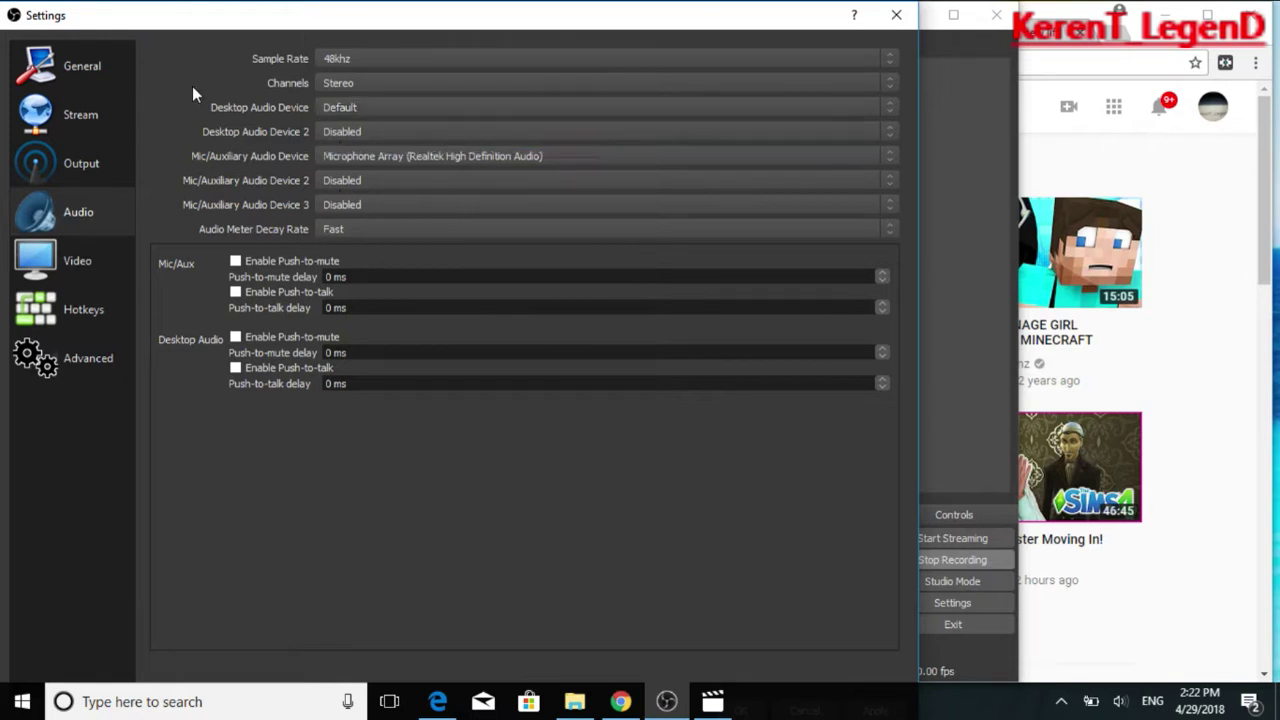
pyautogui.click(340, 103)
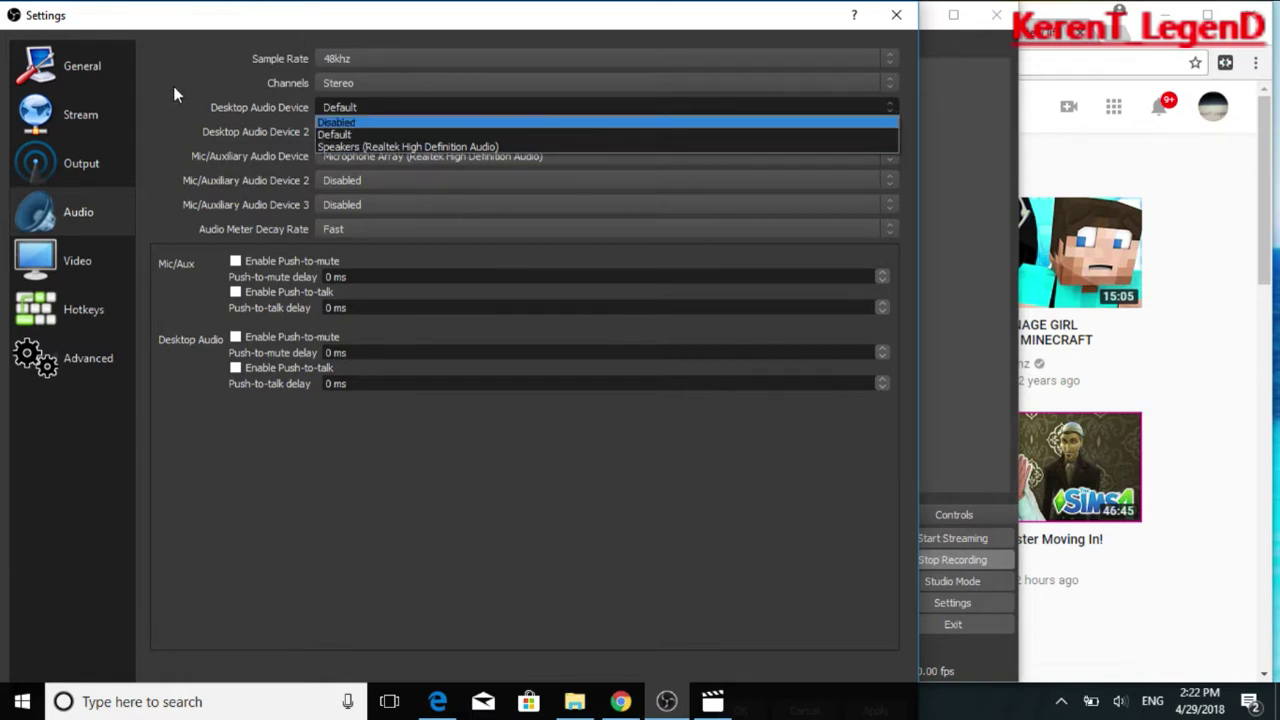
pyautogui.click(178, 78)
pyautogui.click(352, 130)
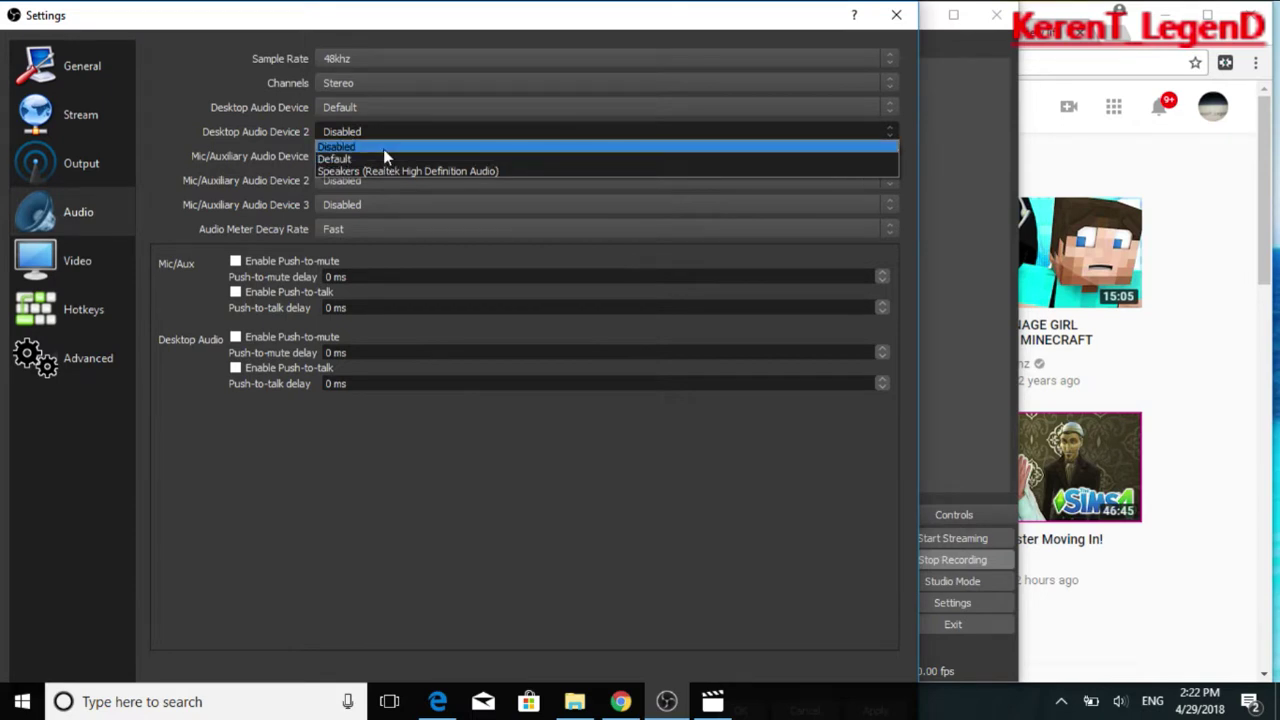
pyautogui.click(383, 149)
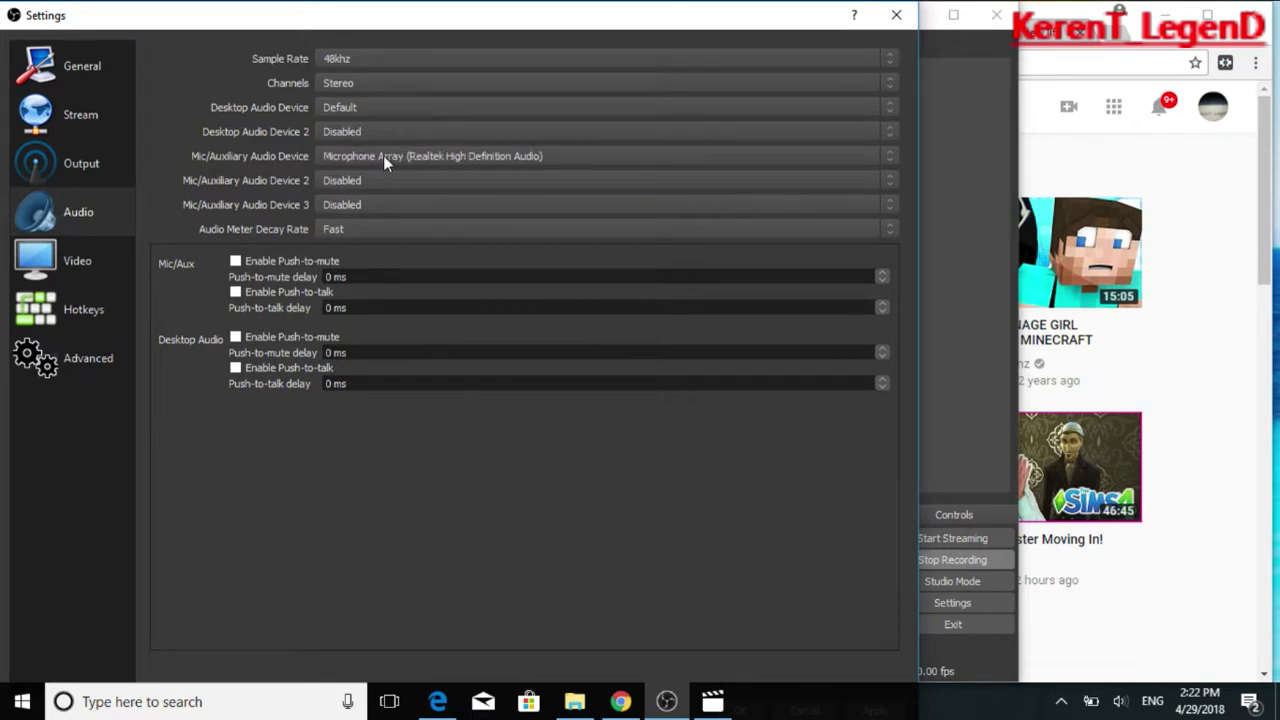
pyautogui.click(354, 158)
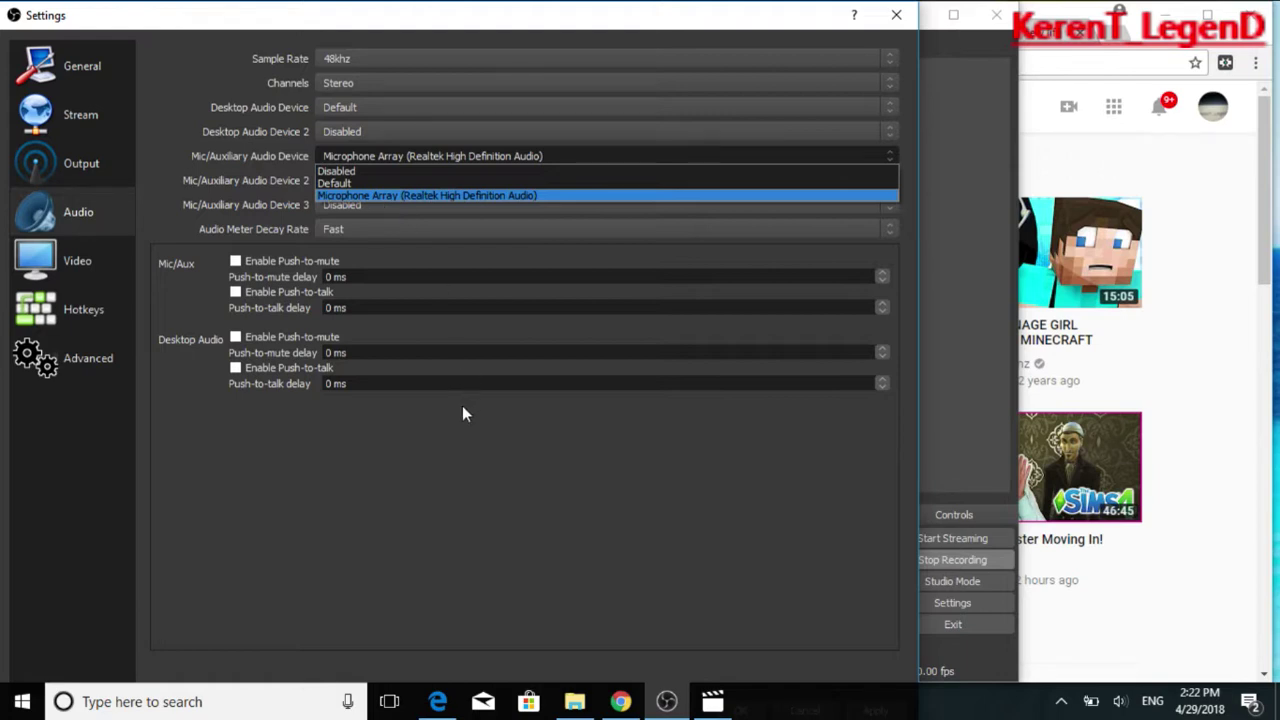
pyautogui.click(374, 453)
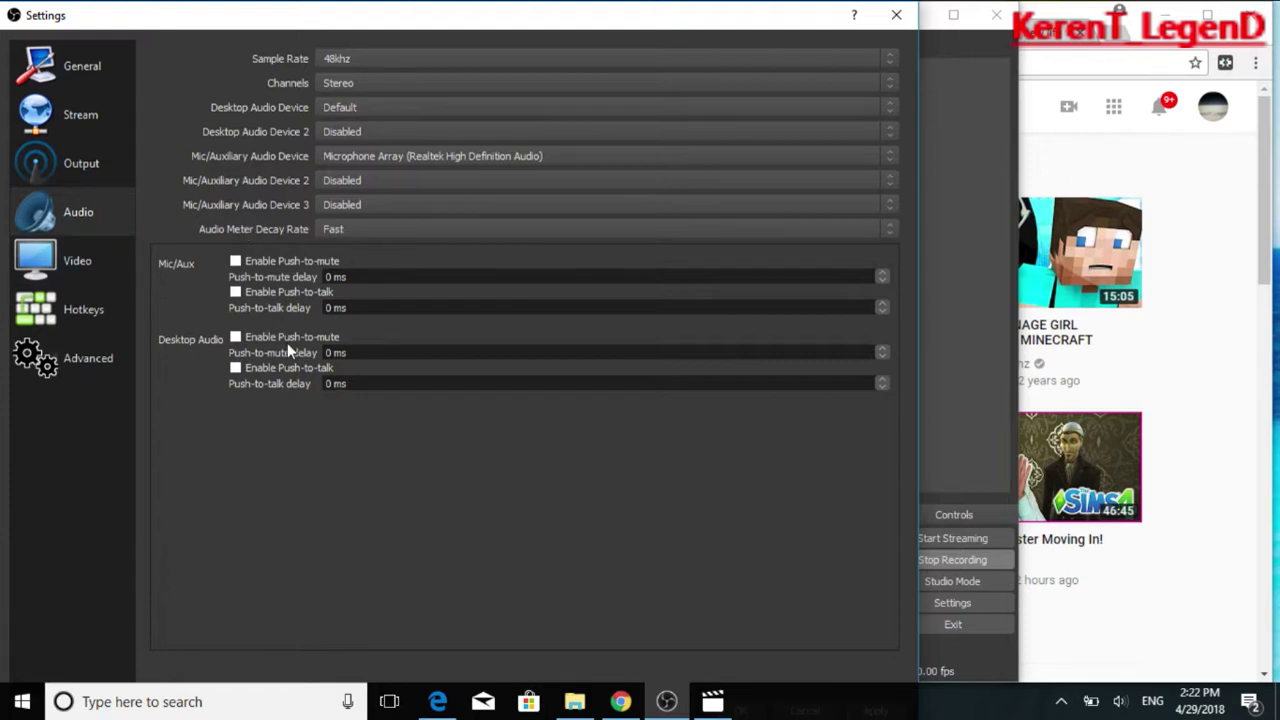
pyautogui.click(62, 258)
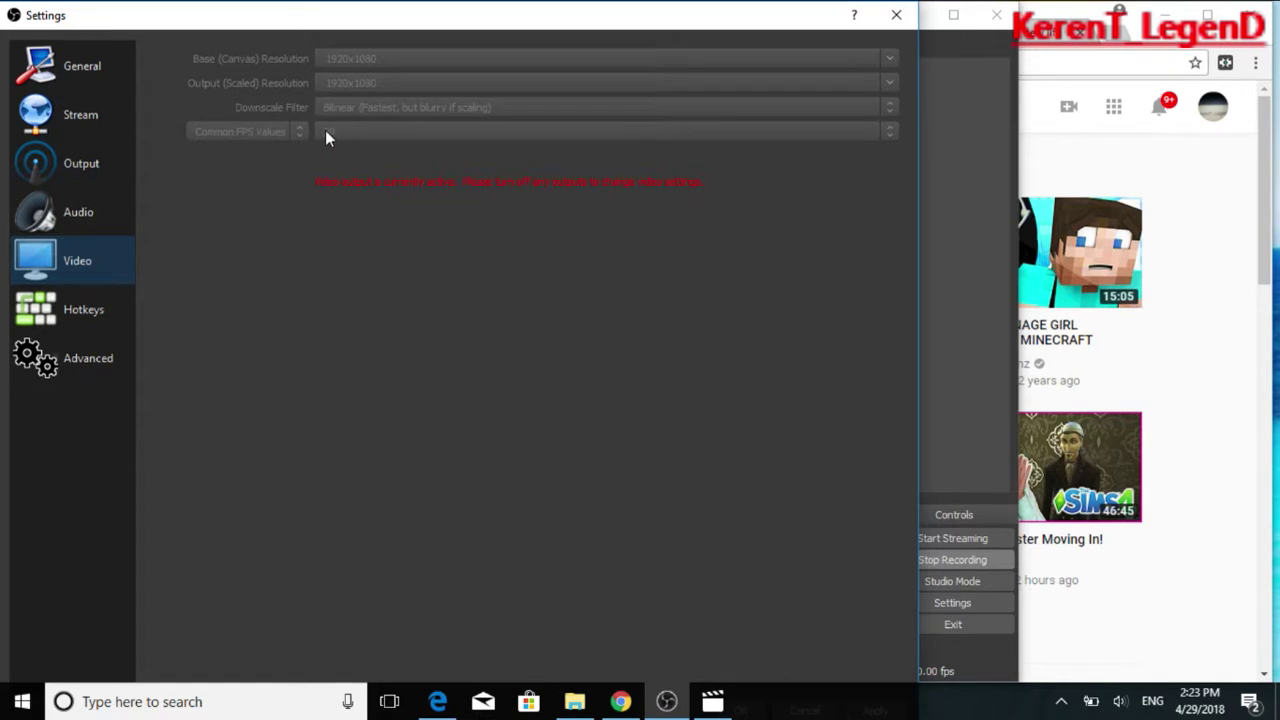
# Open the Hotkeys page showing Alt for Start Recording and Ctrl for Stop Recording
pyautogui.click(87, 317)
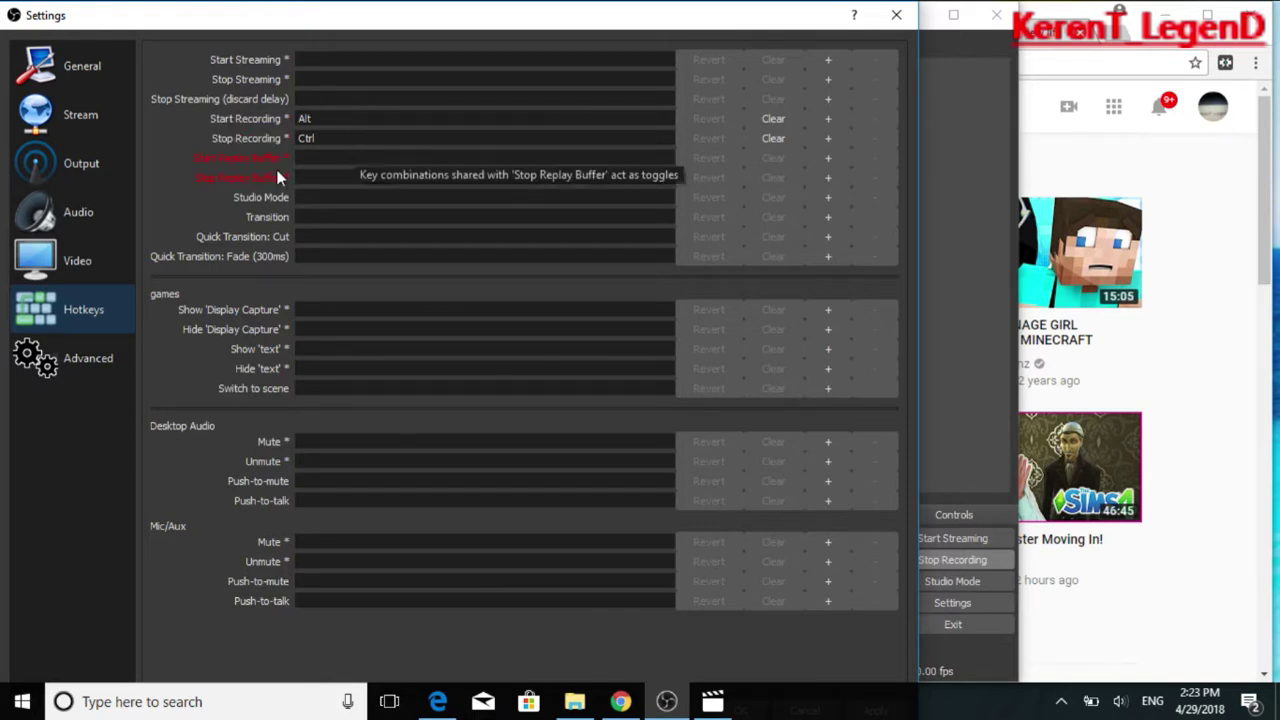
# Open the Advanced page to review Normal priority and automatic reconnect with 20 retries
pyautogui.click(87, 373)
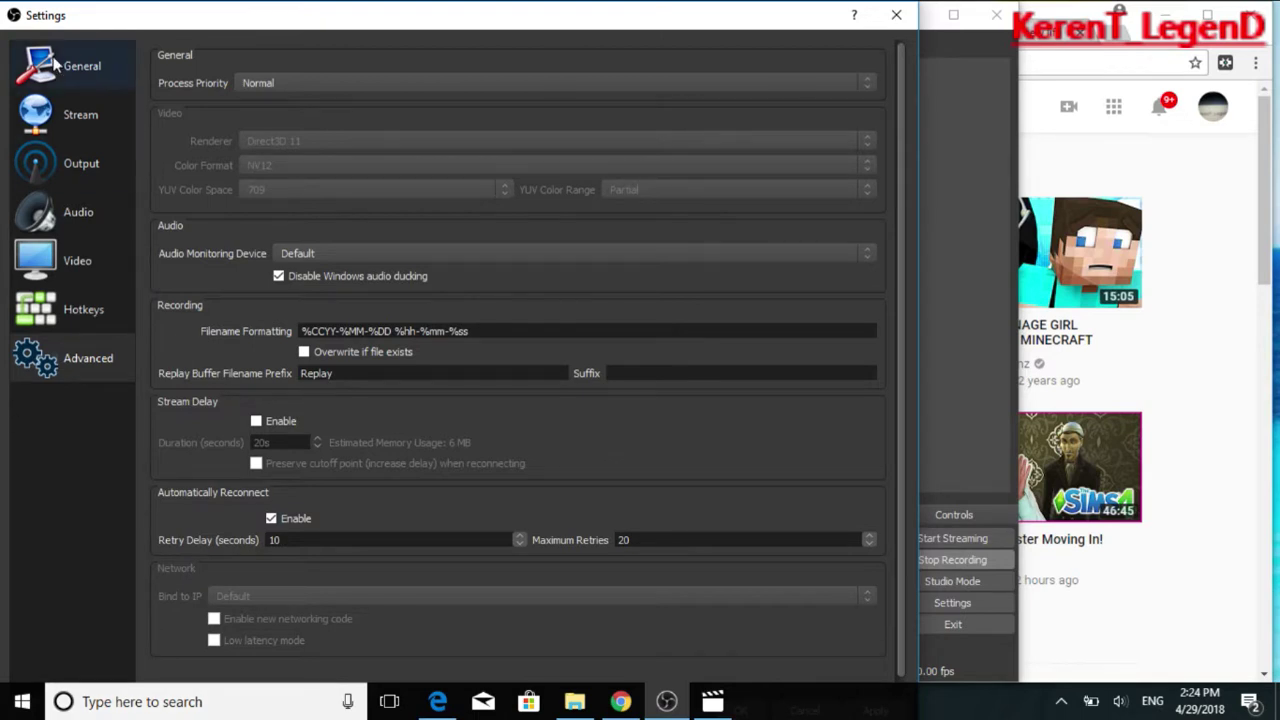
# Close Settings saving the changes, then back out of a started Add Scene dialog
pyautogui.click(128, 52)
pyautogui.click(896, 14)
pyautogui.click(433, 402)
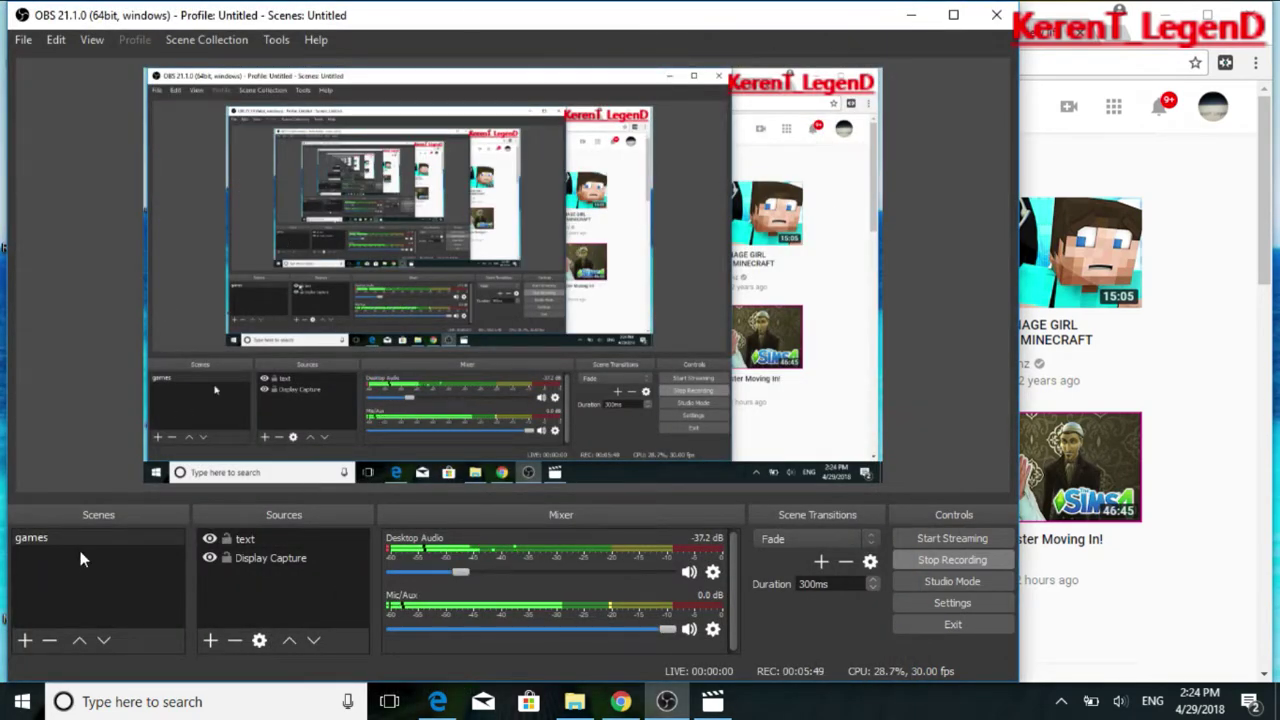
pyautogui.click(22, 641)
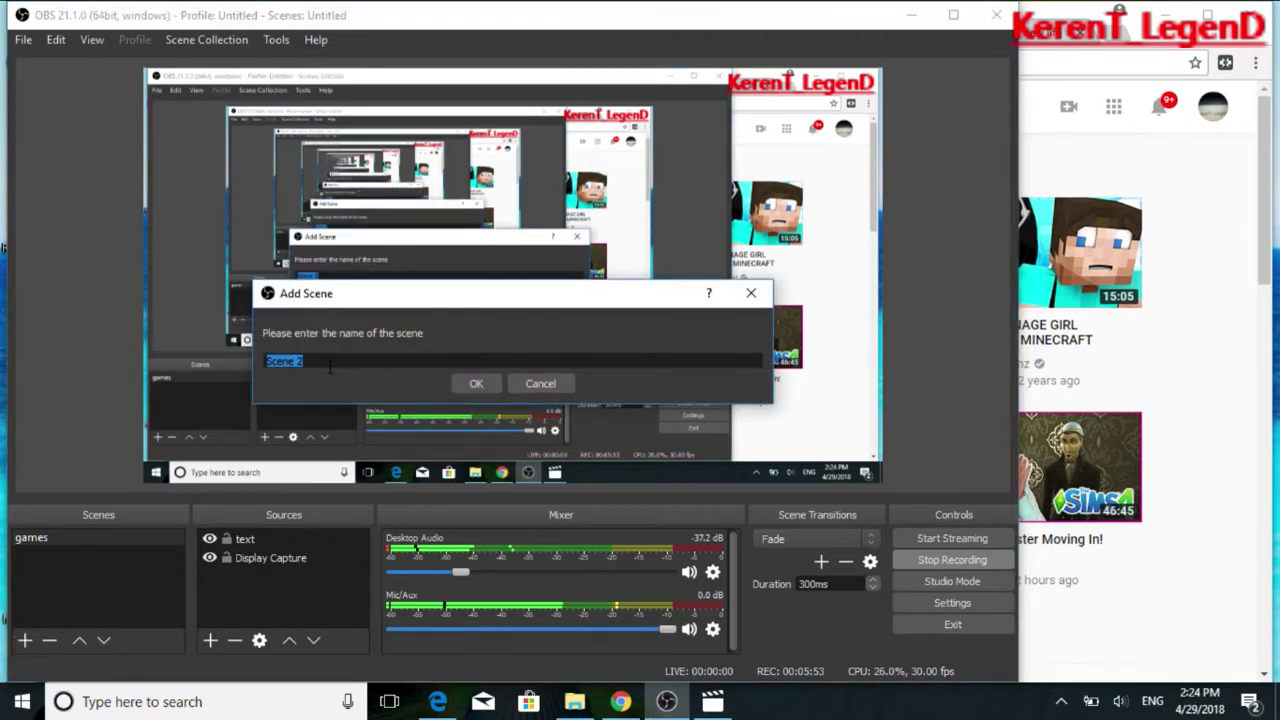
pyautogui.click(749, 296)
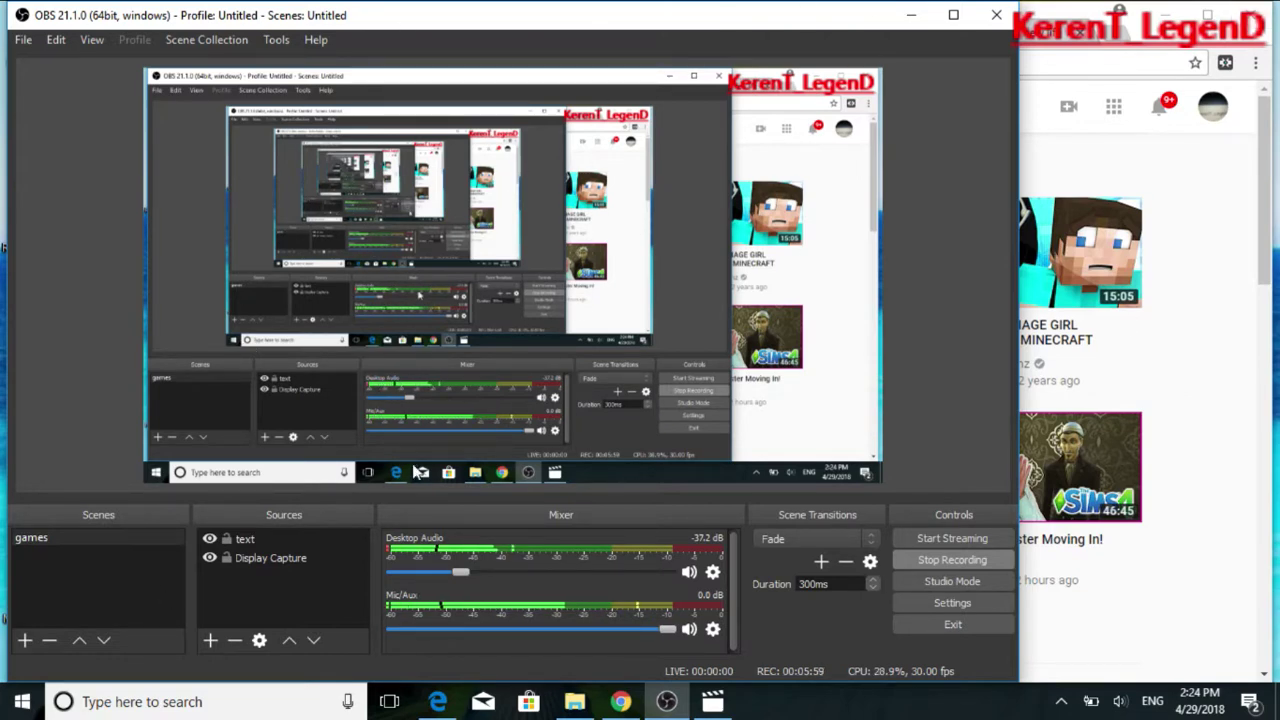
pyautogui.click(294, 591)
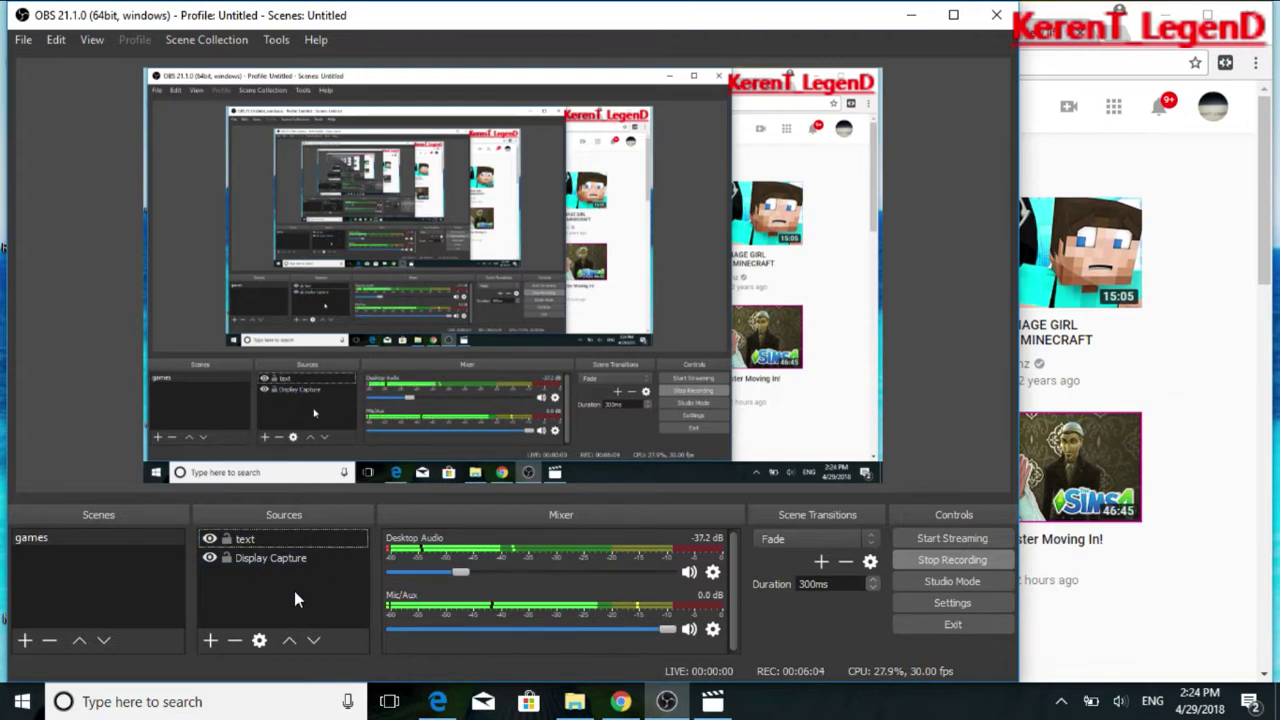
pyautogui.click(210, 640)
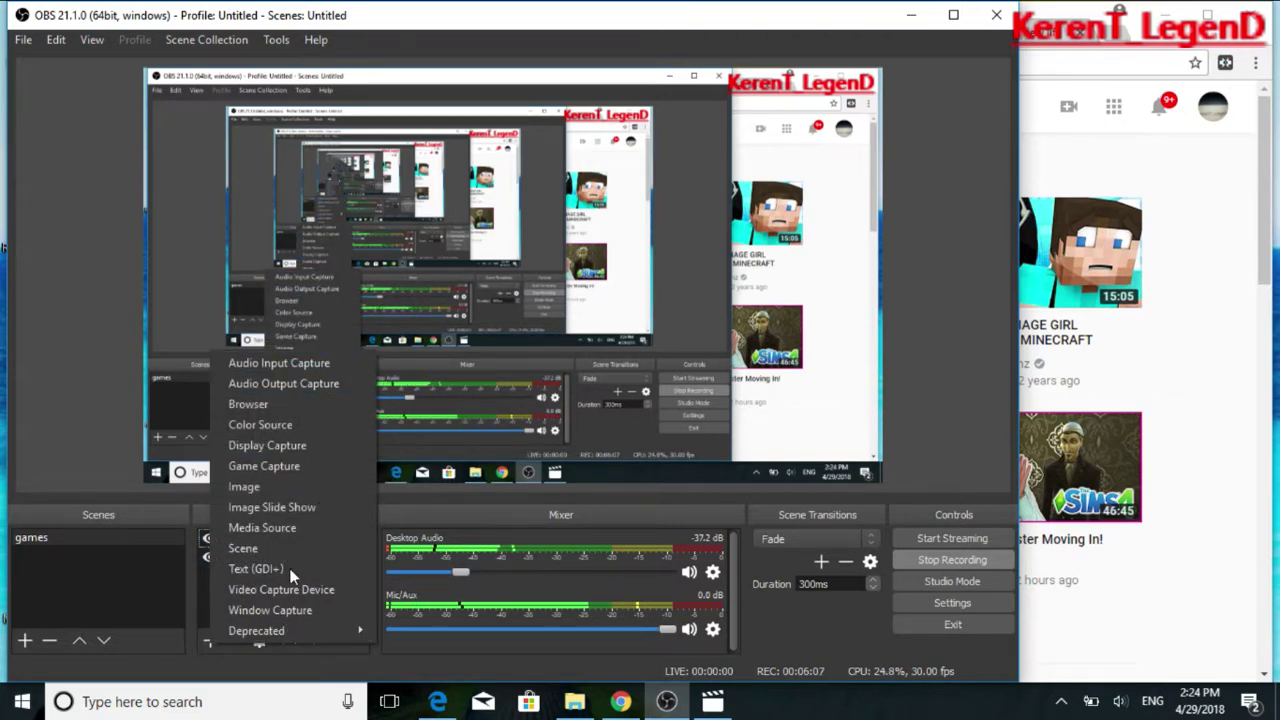
pyautogui.click(372, 702)
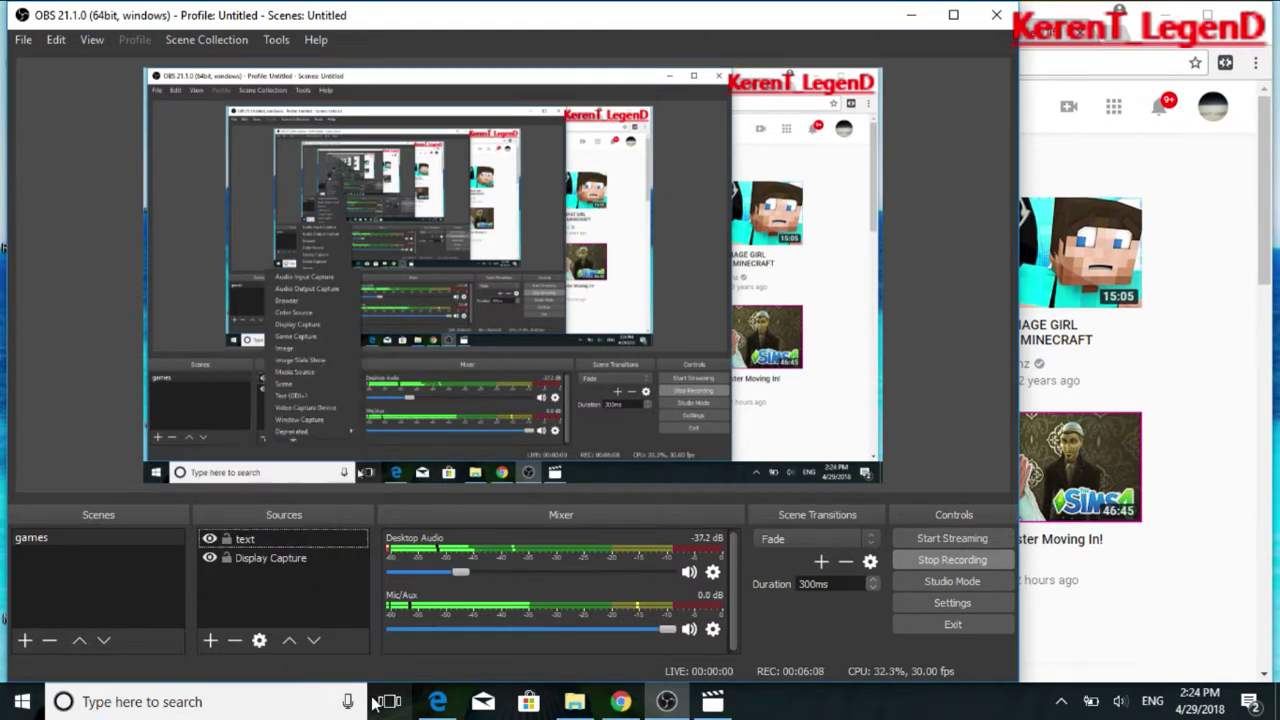
pyautogui.click(210, 640)
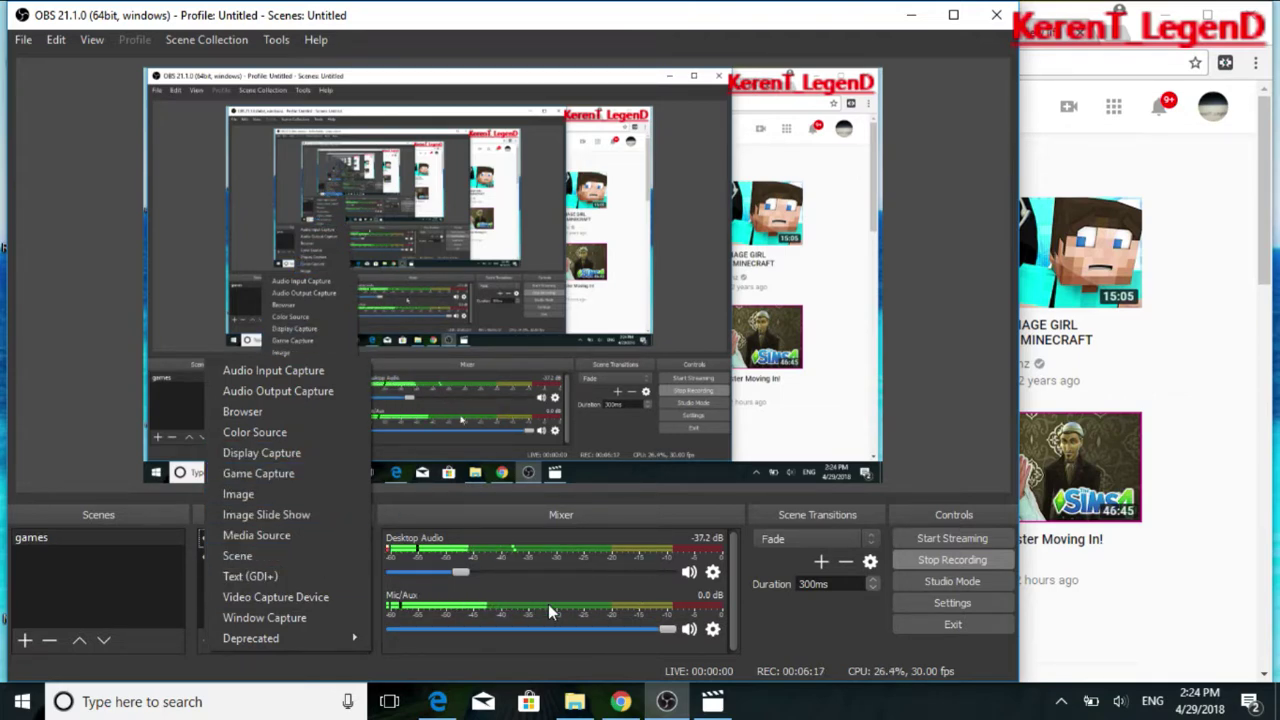
pyautogui.click(316, 457)
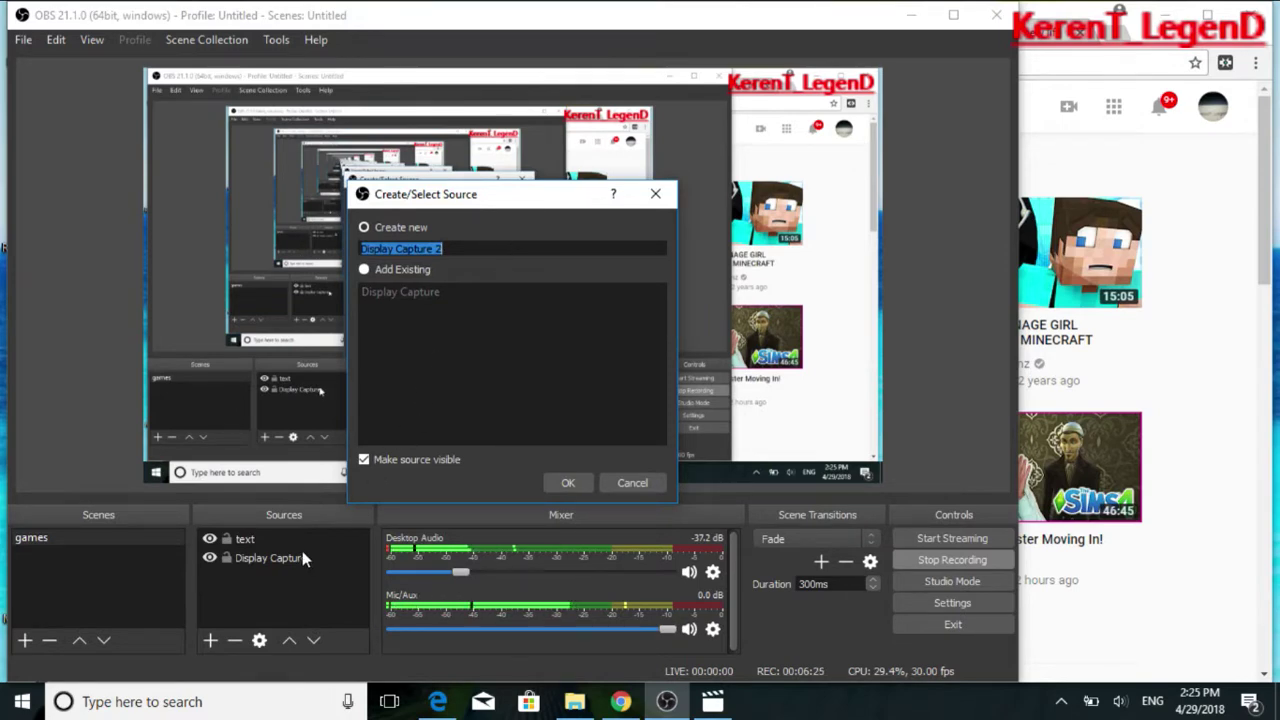
pyautogui.click(655, 193)
# Minimize OBS and Chrome, restore OBS to select the text source, then minimize OBS again
pyautogui.click(911, 15)
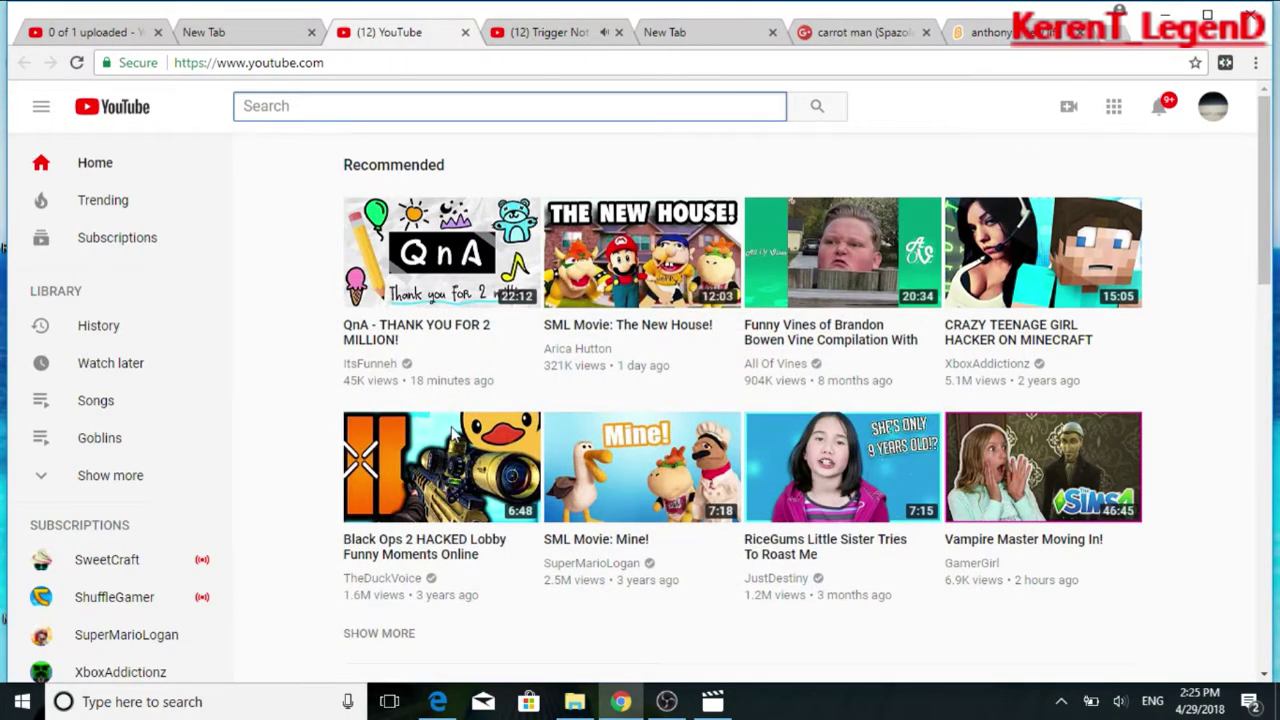
pyautogui.click(1165, 12)
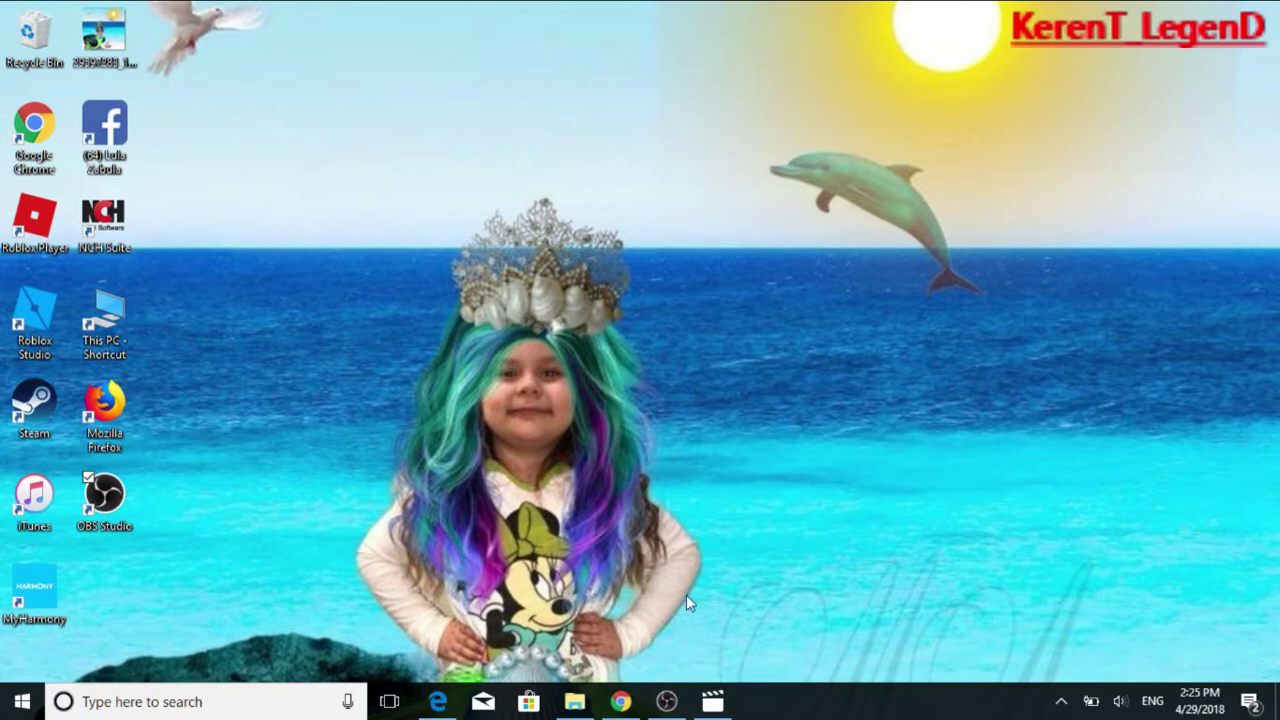
pyautogui.click(666, 701)
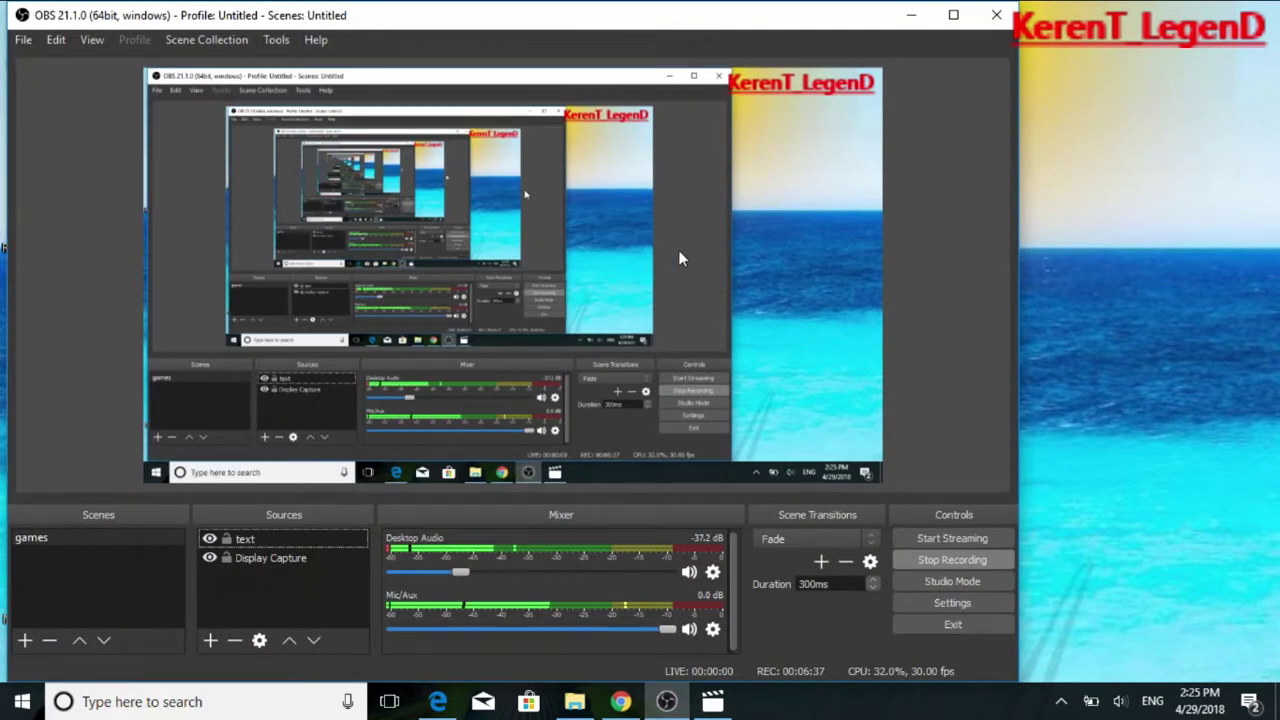
pyautogui.click(285, 538)
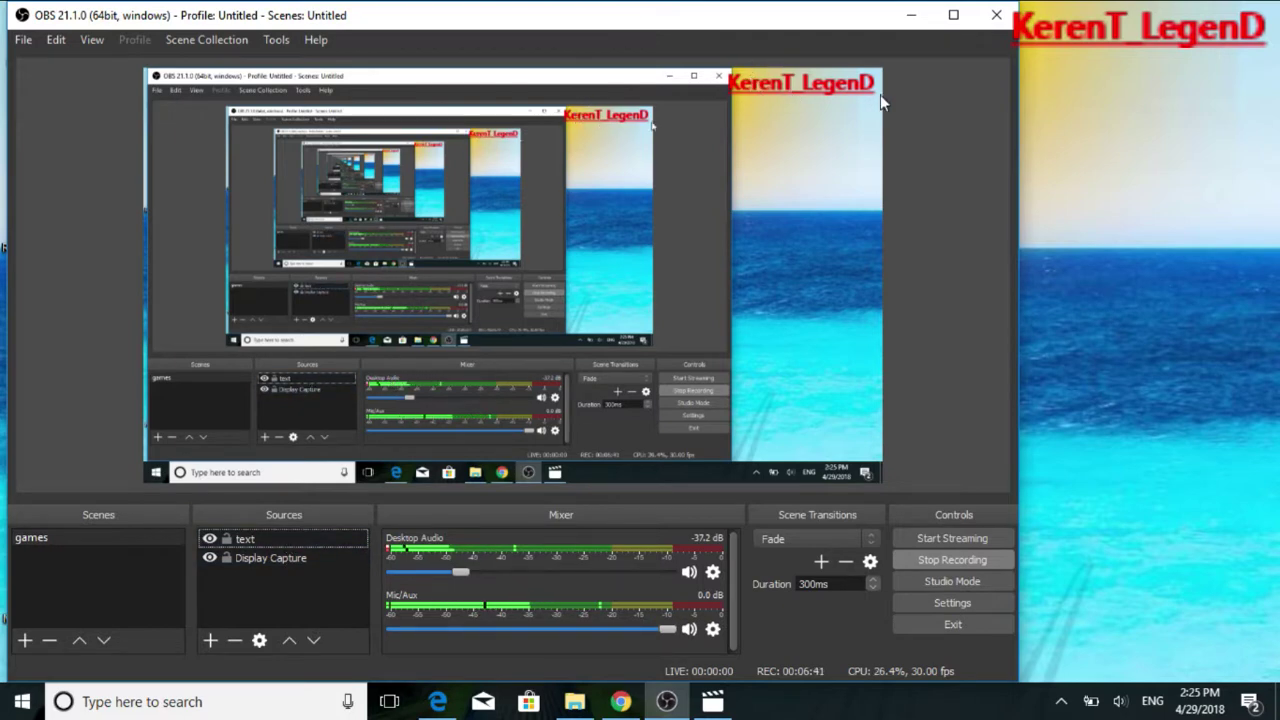
pyautogui.click(910, 15)
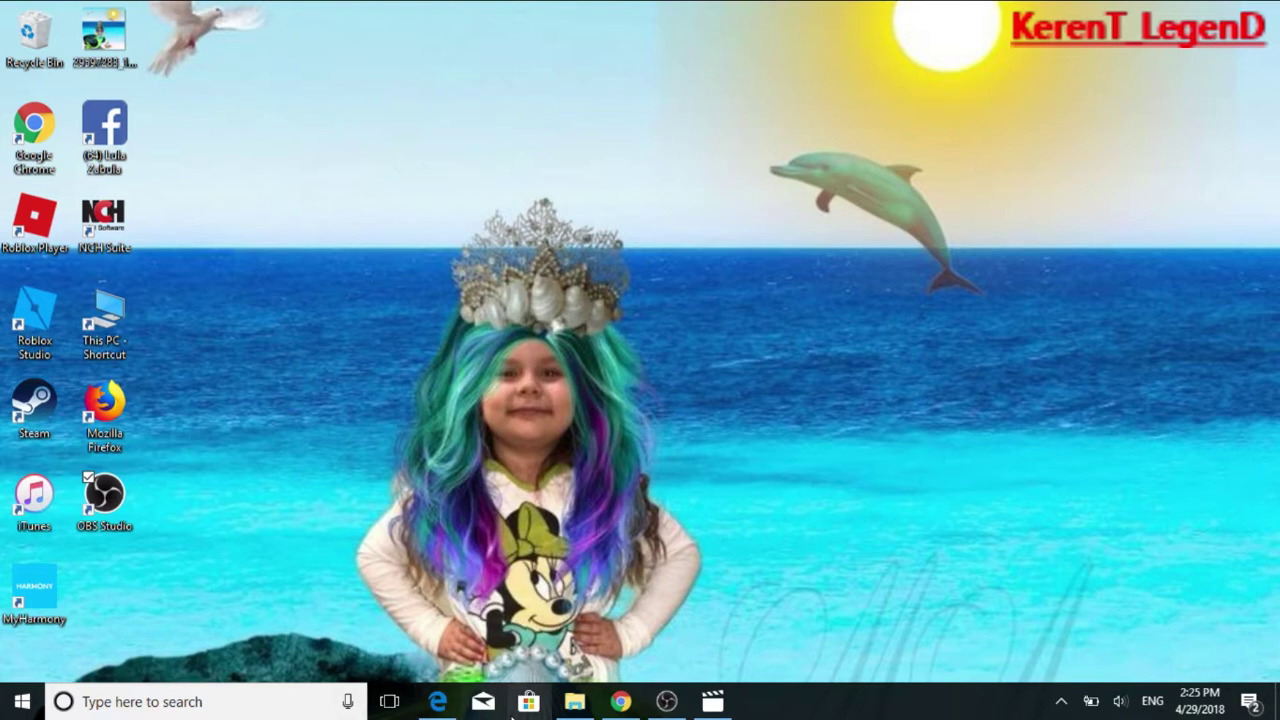
pyautogui.click(666, 701)
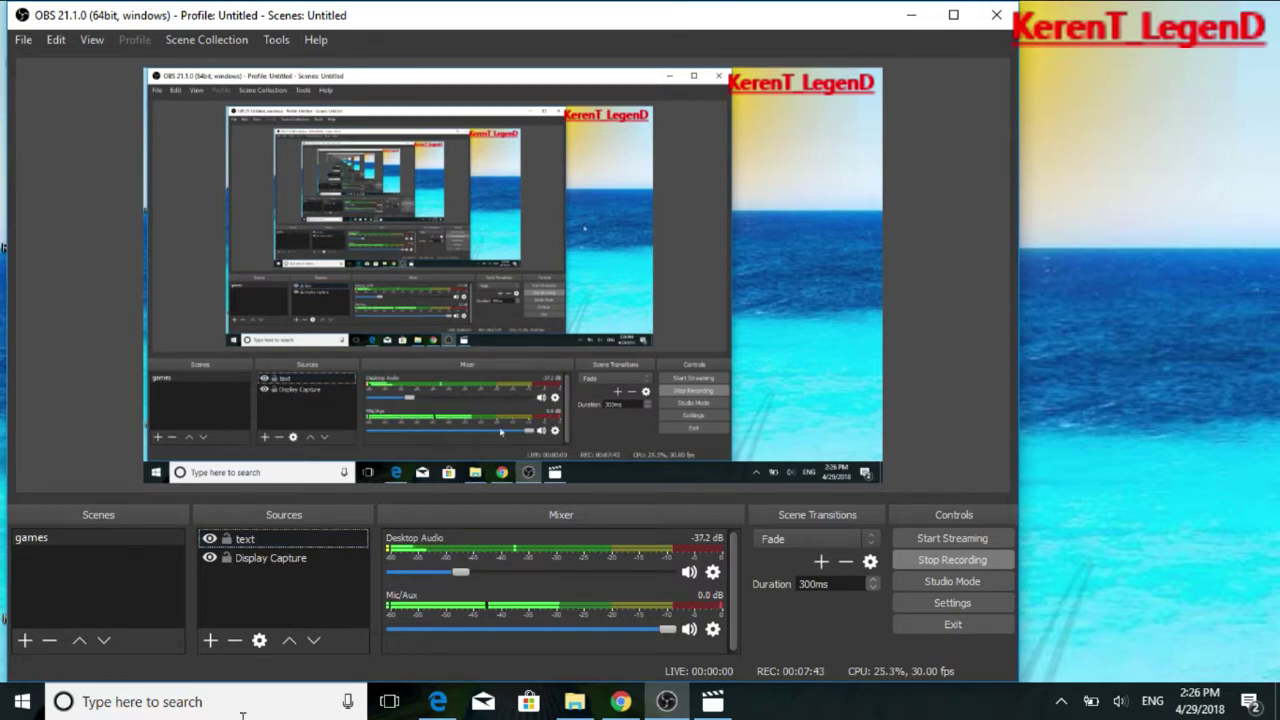
# Add a new Text (GDI+) source to the games scene
pyautogui.click(209, 639)
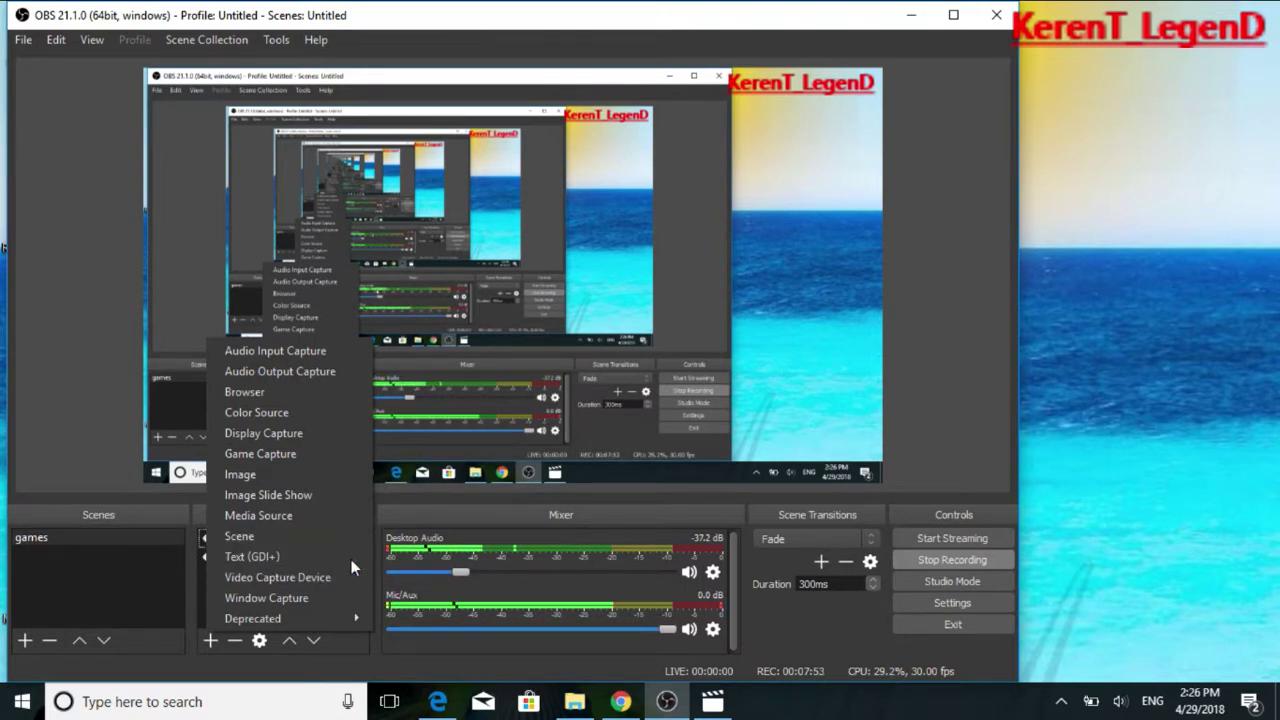
pyautogui.click(306, 556)
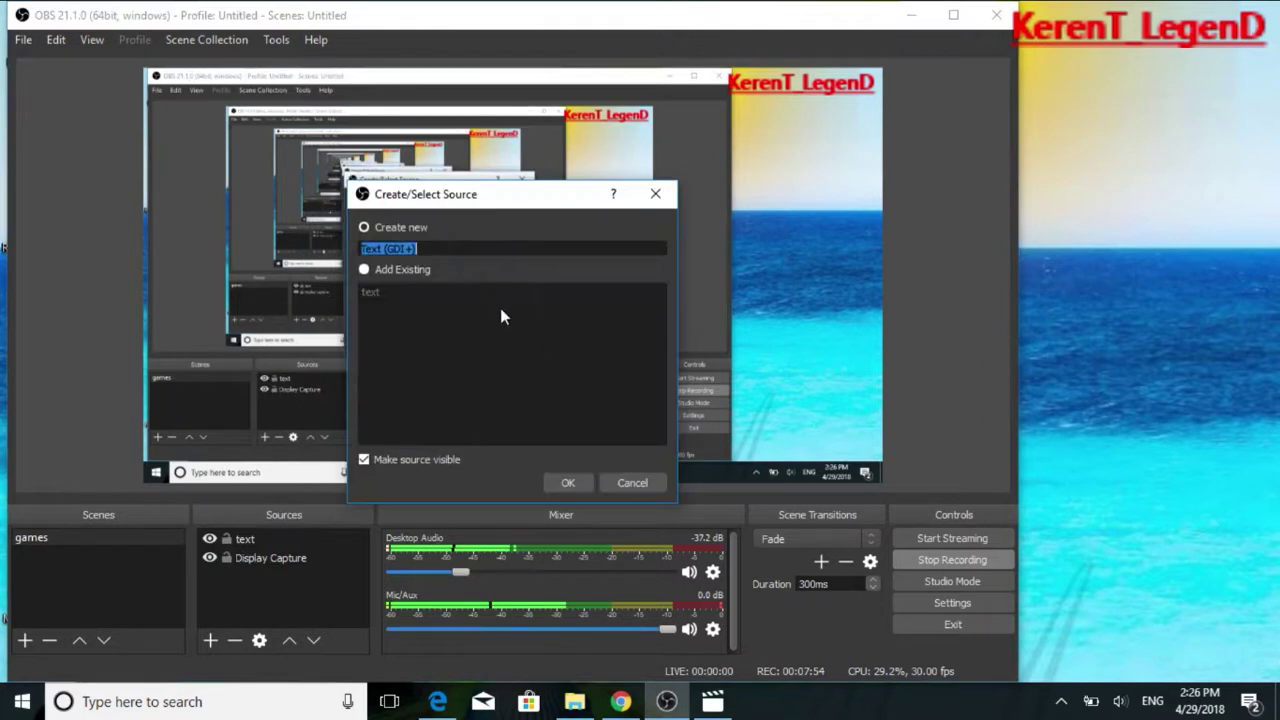
pyautogui.click(567, 482)
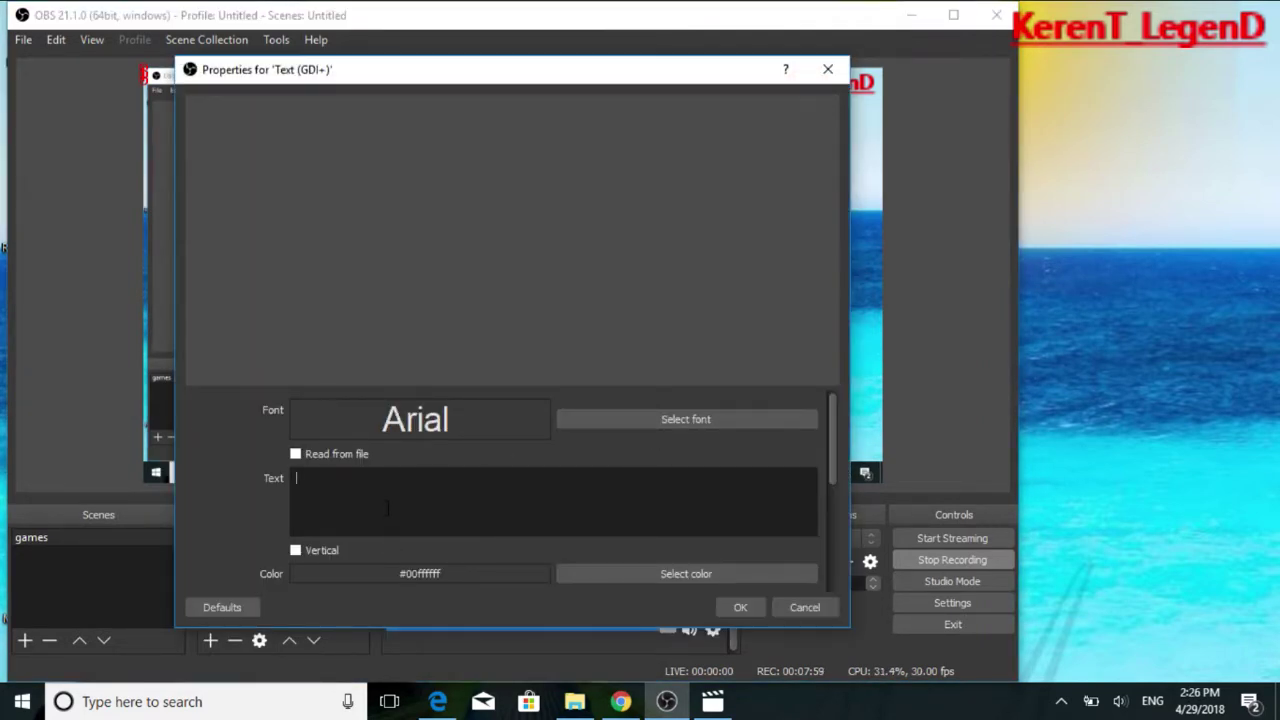
# Type and erase test text in the source's properties, then close them discarding changes
pyautogui.write('lk')
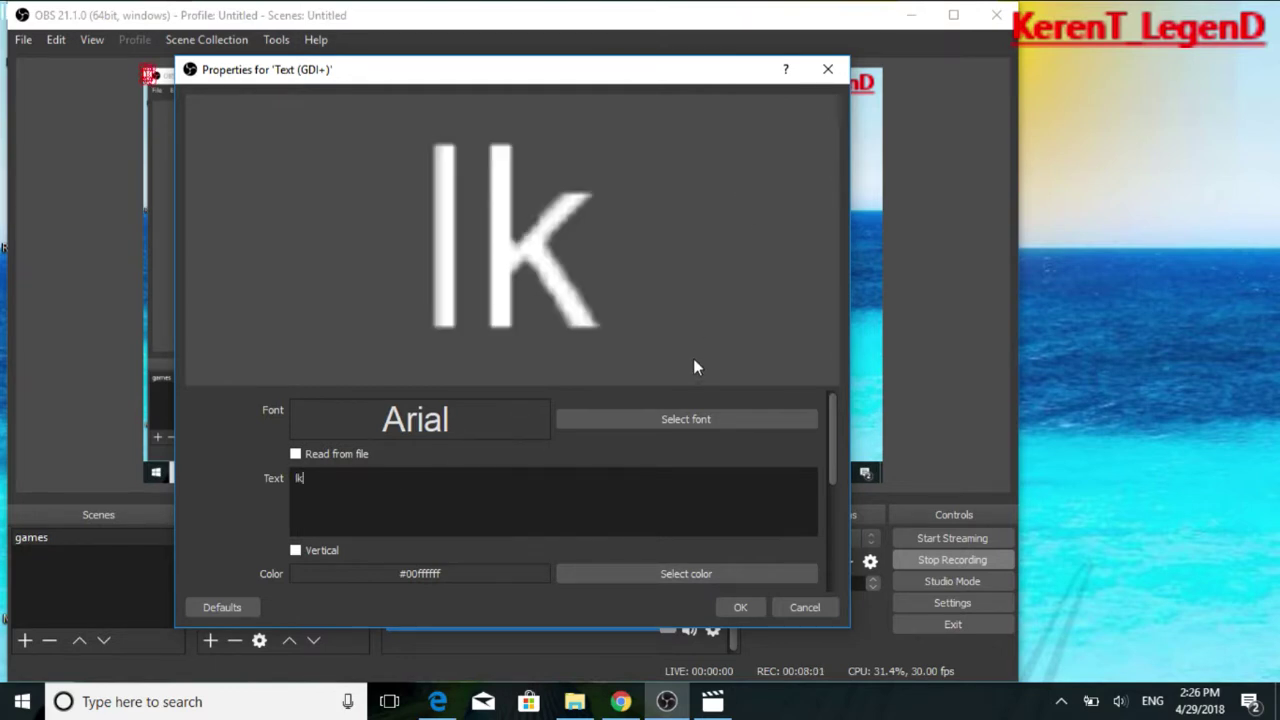
pyautogui.press('BackSpace')
pyautogui.press('BackSpace')
pyautogui.write('kerent')
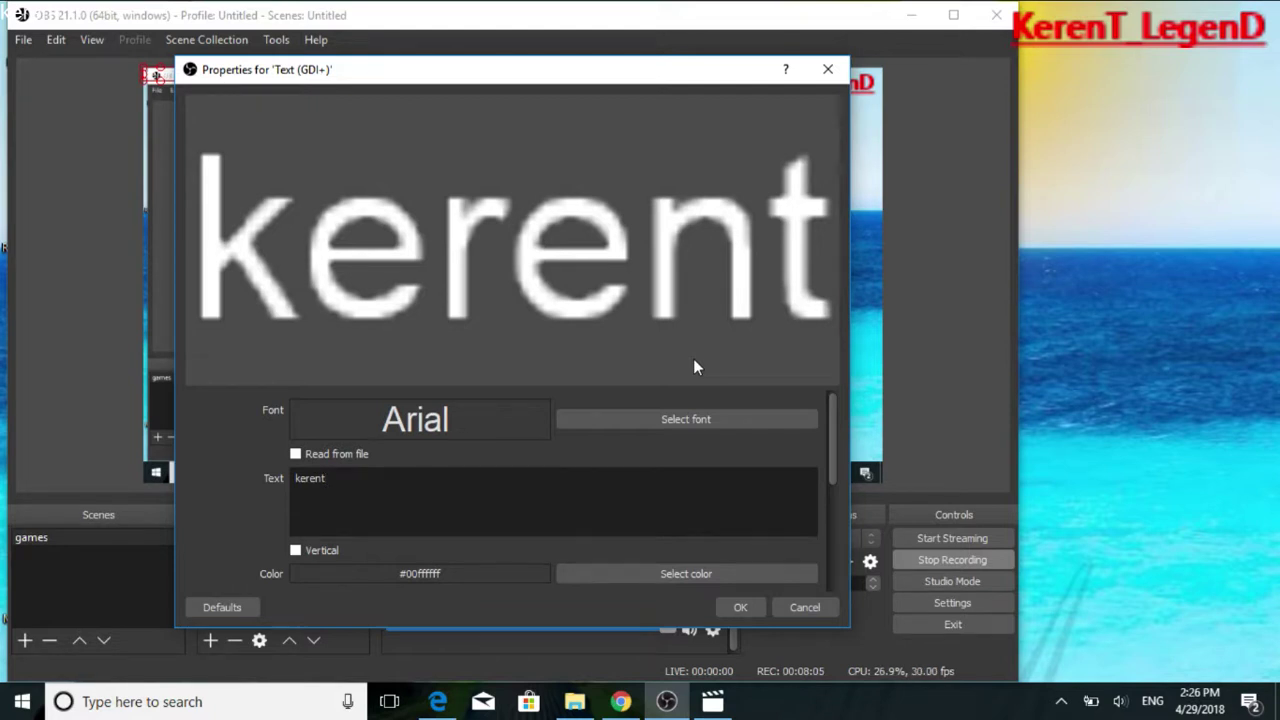
pyautogui.write('_')
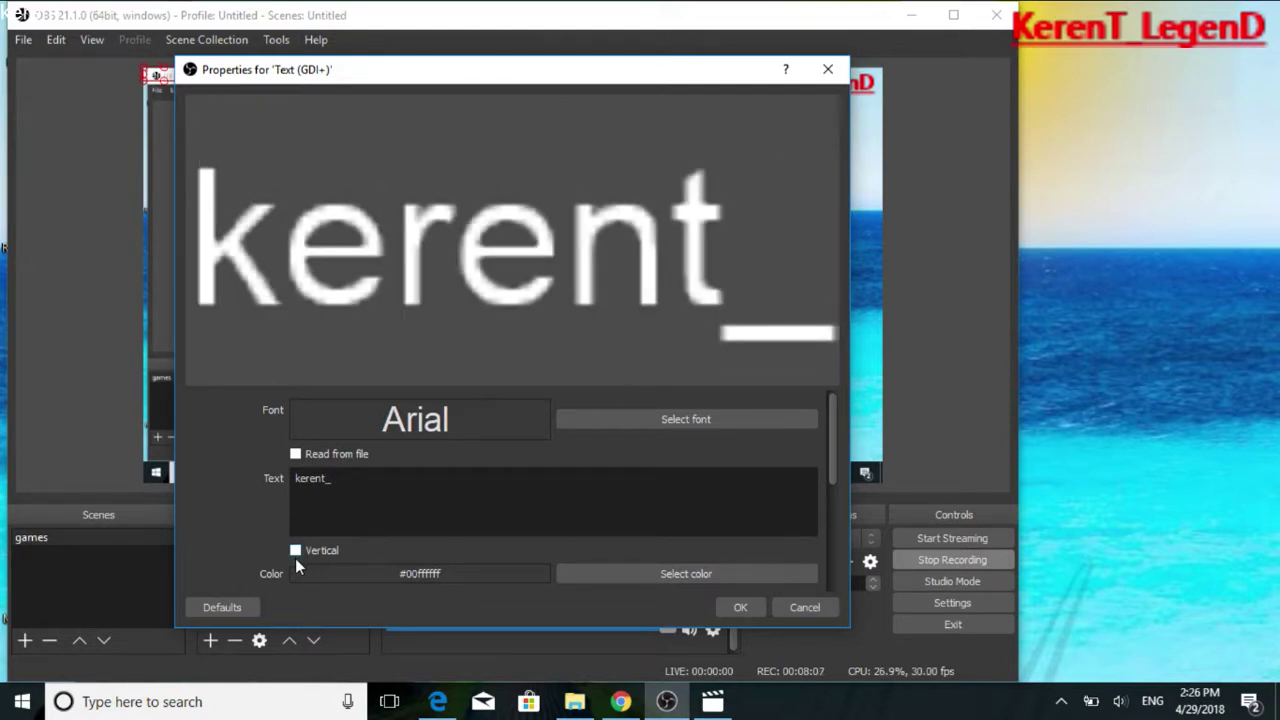
pyautogui.press('BackSpace')
pyautogui.press('BackSpace')
pyautogui.press('BackSpace')
pyautogui.press('BackSpace')
pyautogui.press('BackSpace')
pyautogui.press('BackSpace')
pyautogui.press('BackSpace')
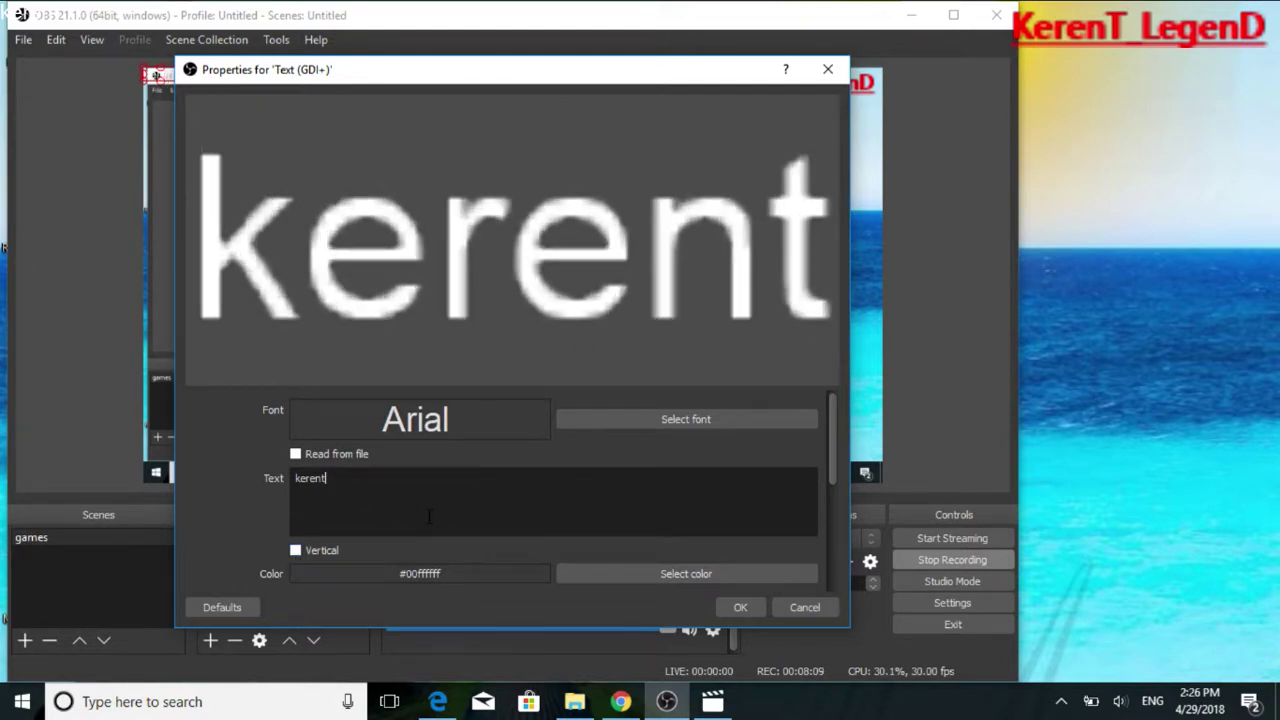
pyautogui.click(828, 69)
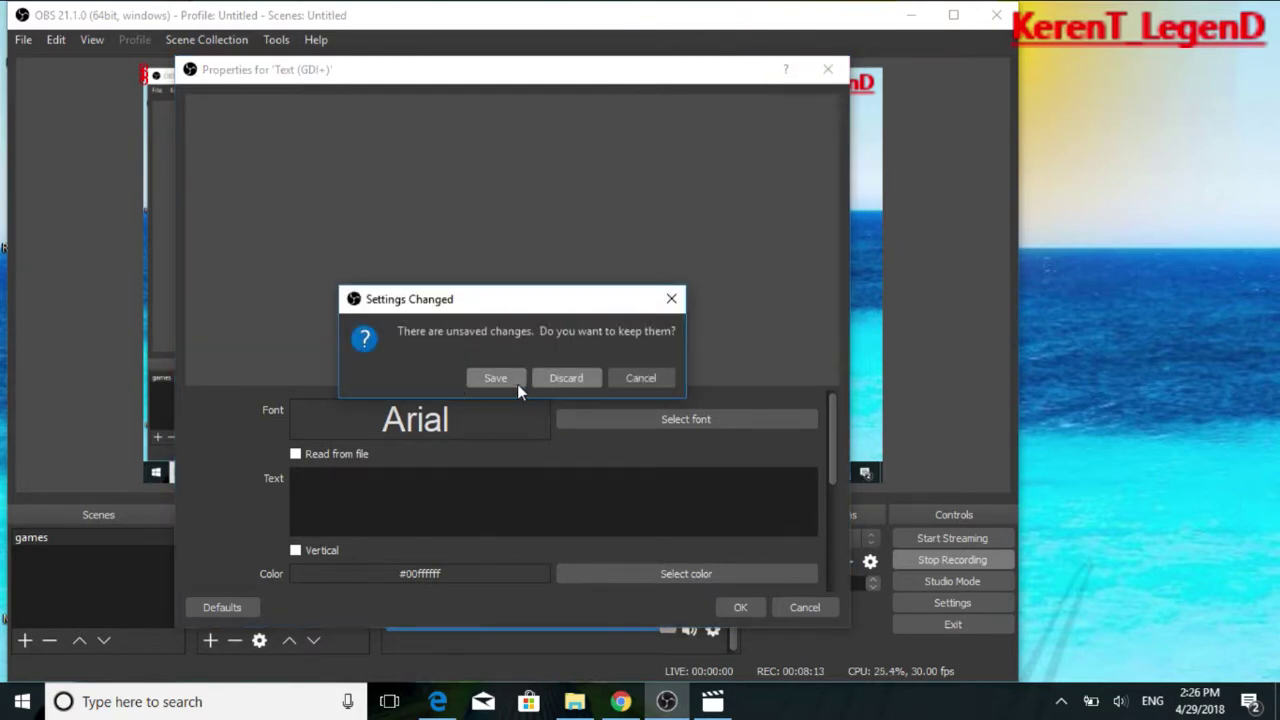
pyautogui.click(581, 378)
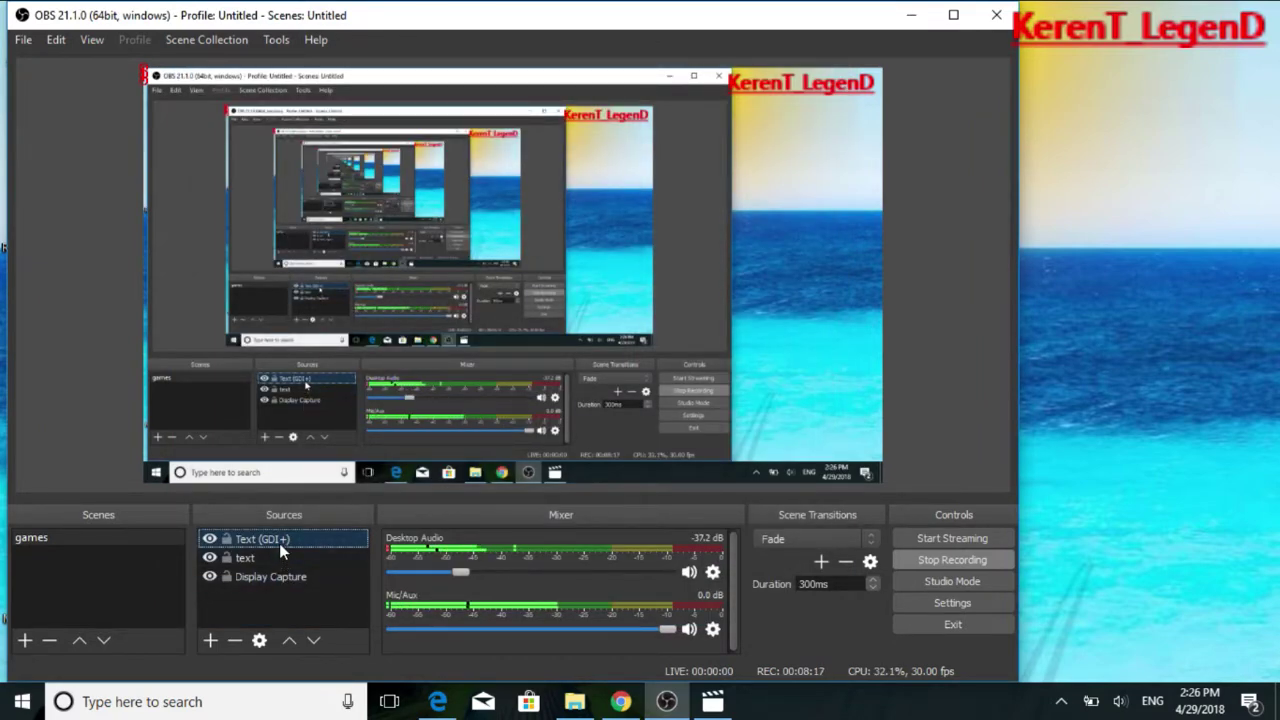
# Remove the Text (GDI+) source from the games scene and confirm the deletion
pyautogui.rightClick(279, 543)
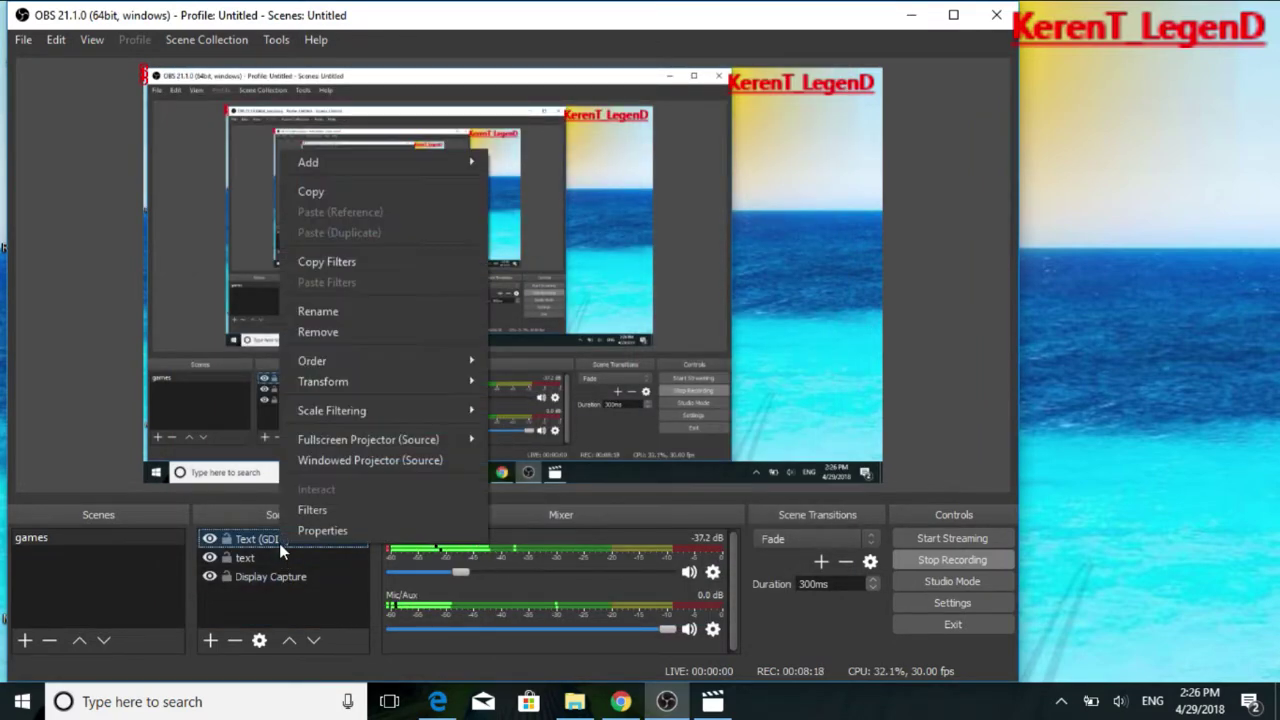
pyautogui.click(320, 334)
pyautogui.click(560, 372)
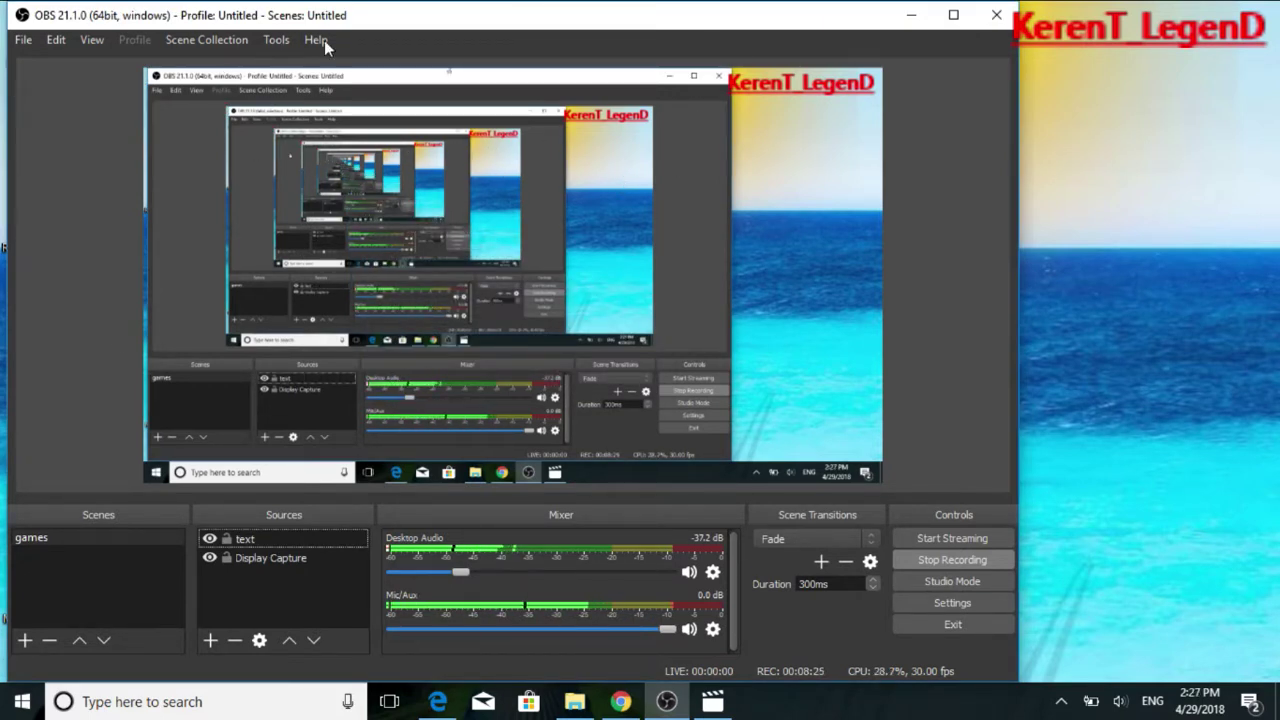
# Select then deselect Display Capture in the preview, and minimize and restore OBS
pyautogui.click(275, 272)
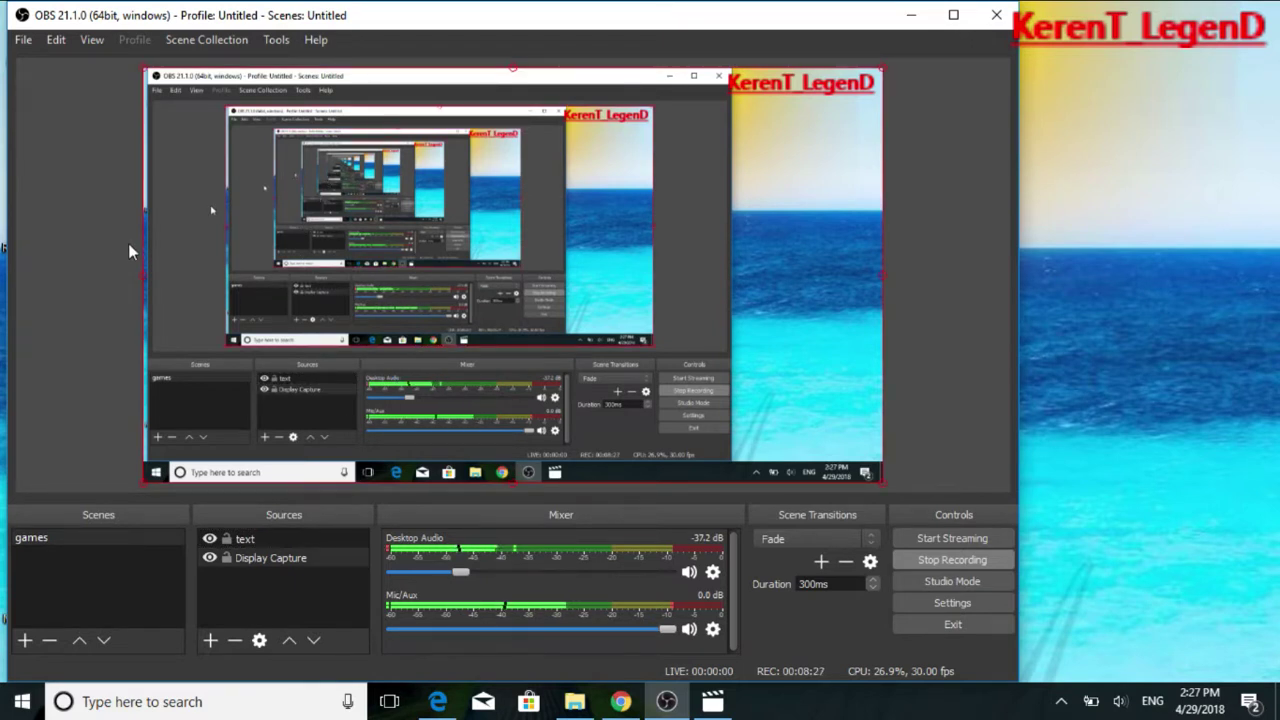
pyautogui.click(92, 222)
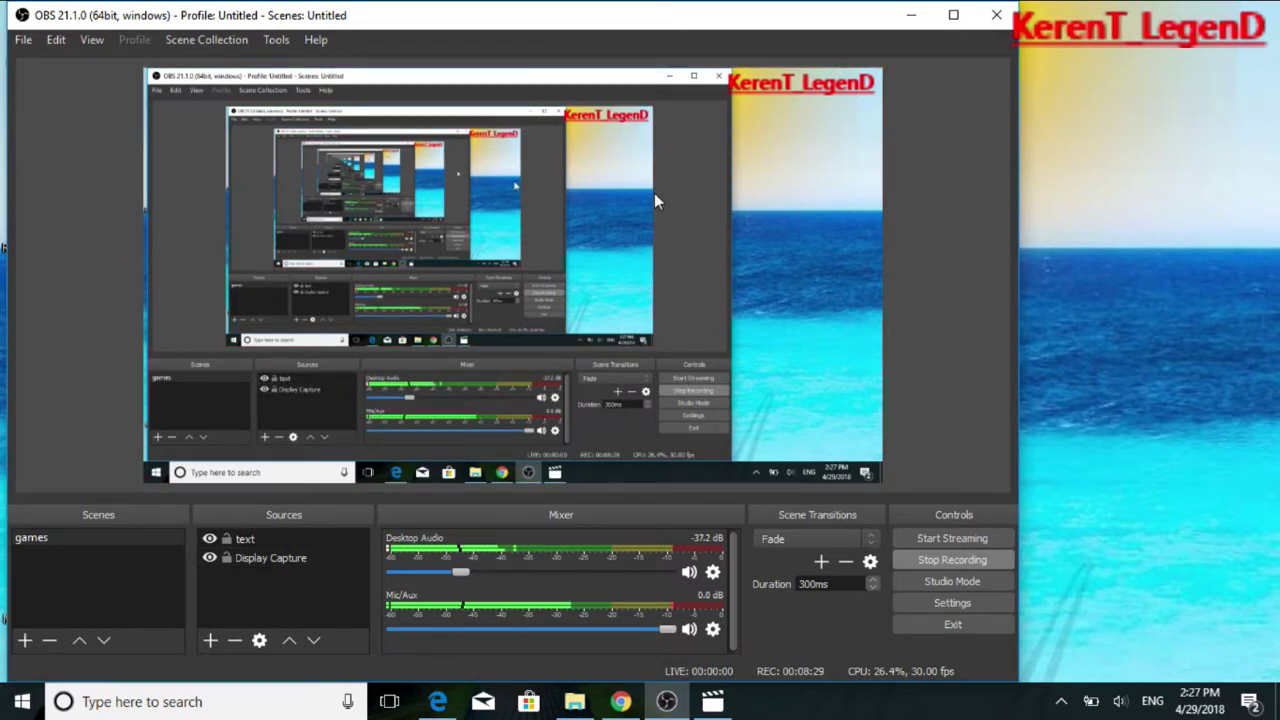
pyautogui.click(911, 15)
pyautogui.click(666, 701)
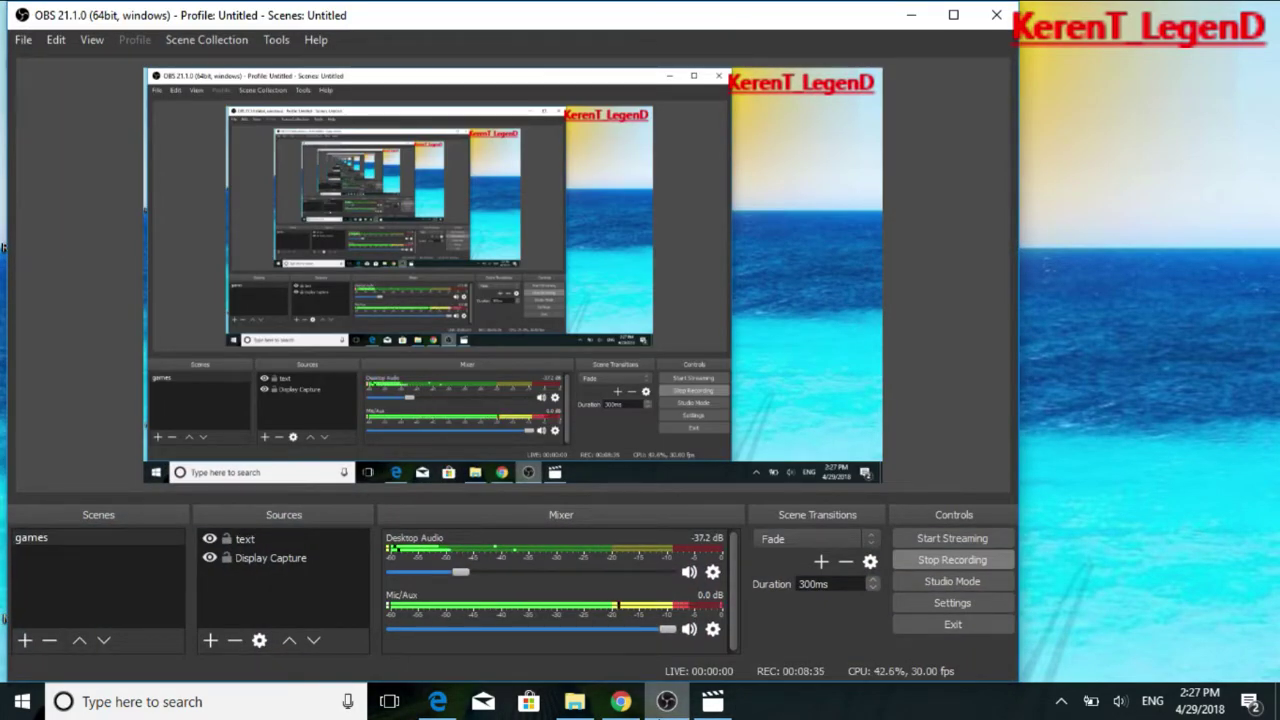